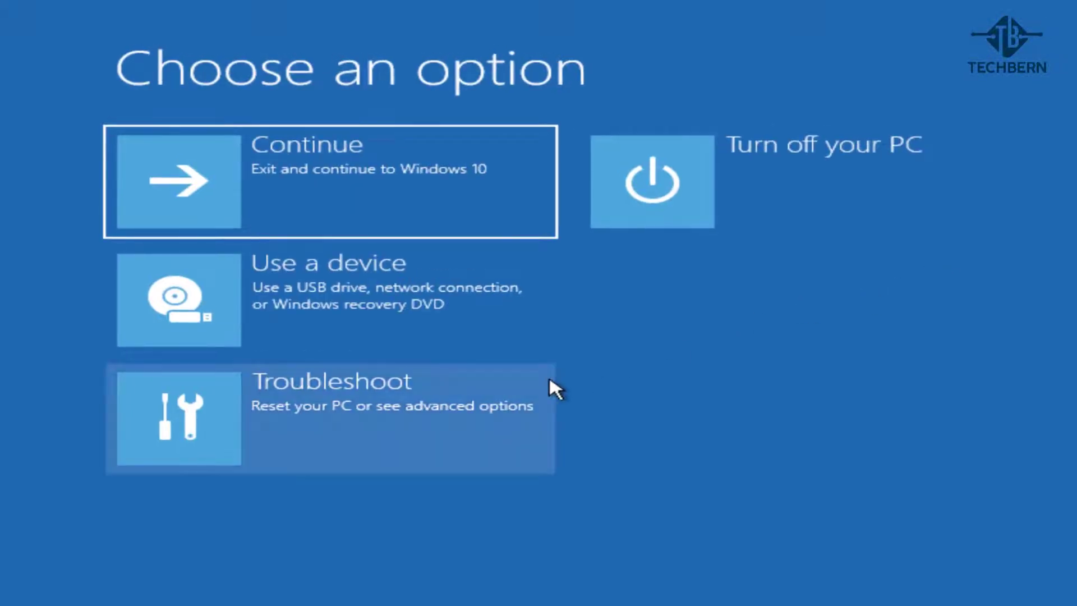
- Go to Troubleshoot > Advanced options > Uninstall Updates in the recovery environment
{"action": "left_click", "coordinate": [548, 378]}
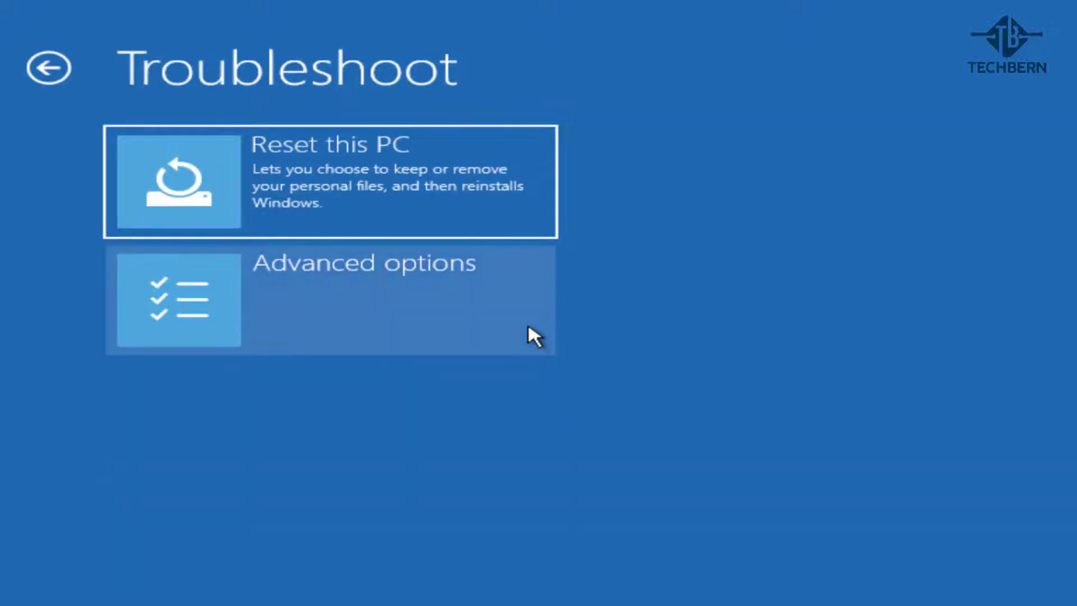
{"action": "left_click", "coordinate": [529, 327]}
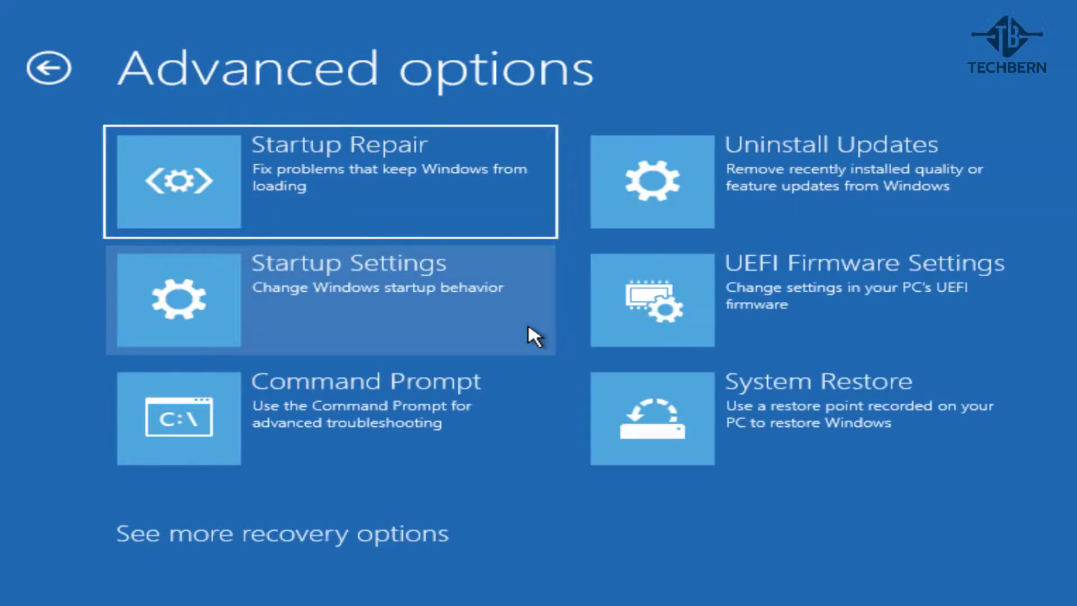
{"action": "left_click", "coordinate": [971, 212]}
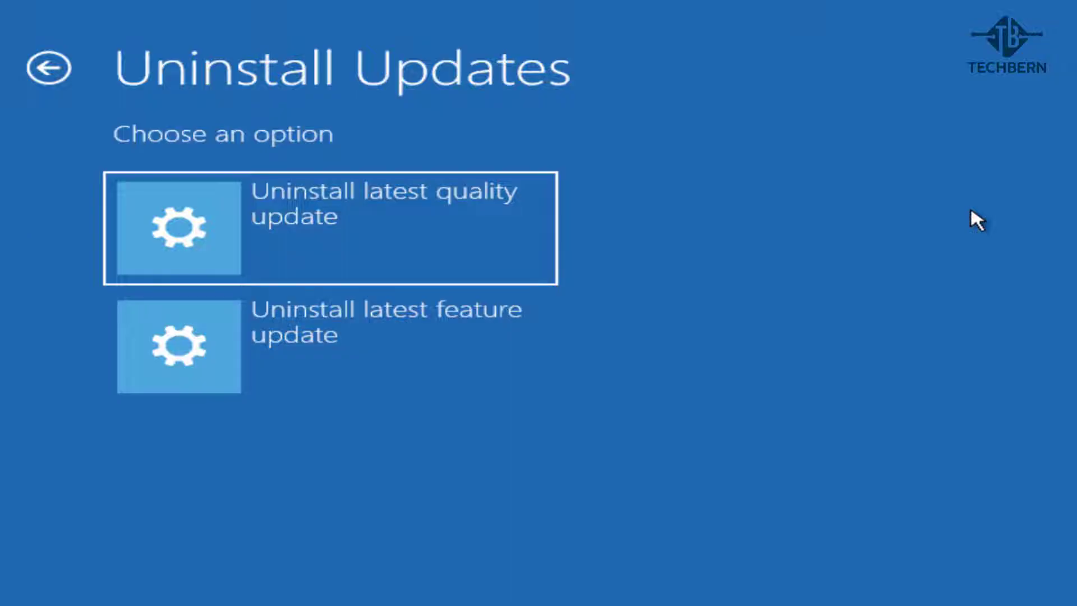
- Uninstall the latest quality update, authorising it with the account and its password
{"action": "left_click", "coordinate": [530, 256]}
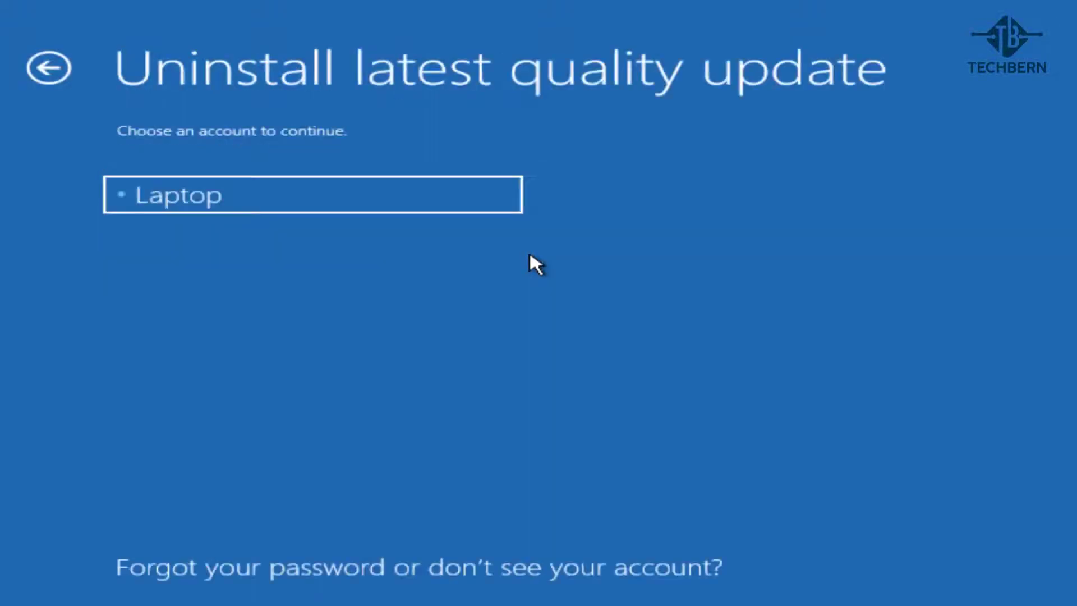
{"action": "left_click", "coordinate": [480, 196]}
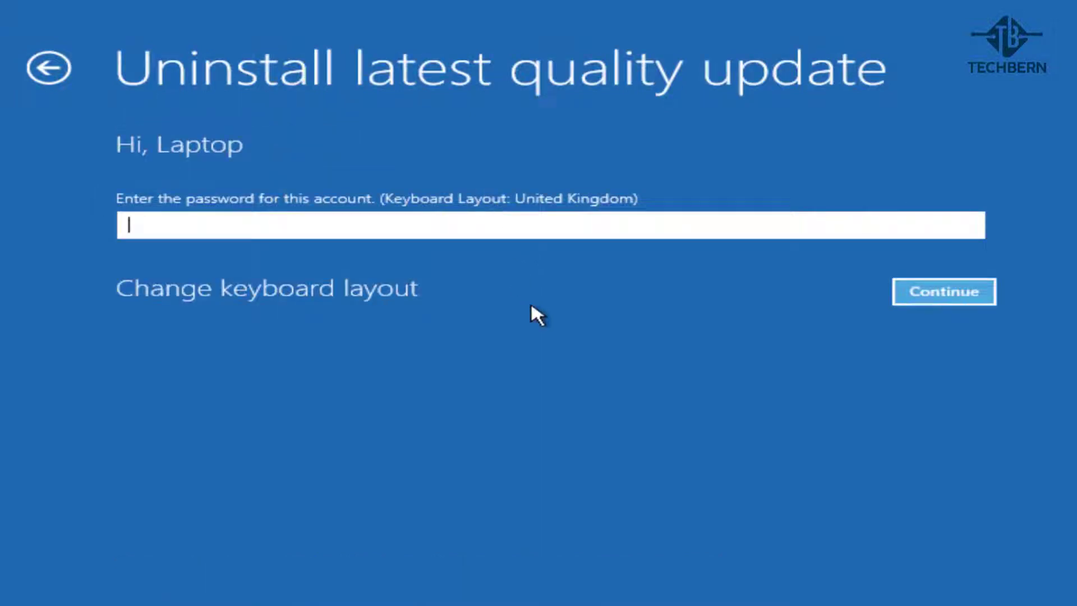
{"action": "type", "text": "•••••••••••"}
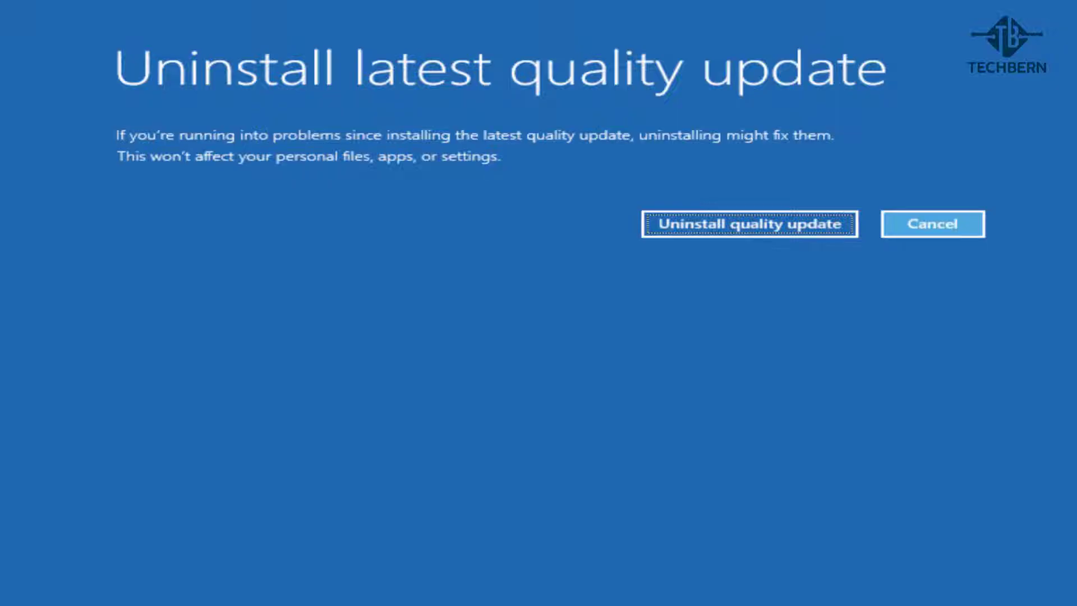
{"action": "left_click", "coordinate": [661, 233]}
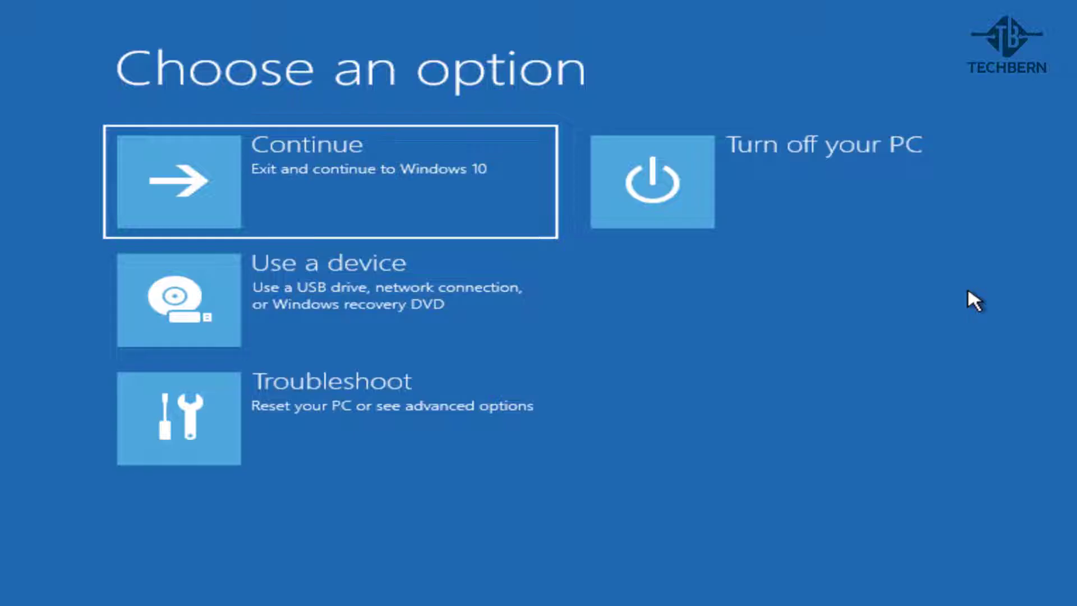
- Continue to Windows, then restart from Troubleshoot > Advanced options > Startup Settings
{"action": "left_click", "coordinate": [519, 204]}
{"action": "left_click", "coordinate": [524, 430]}
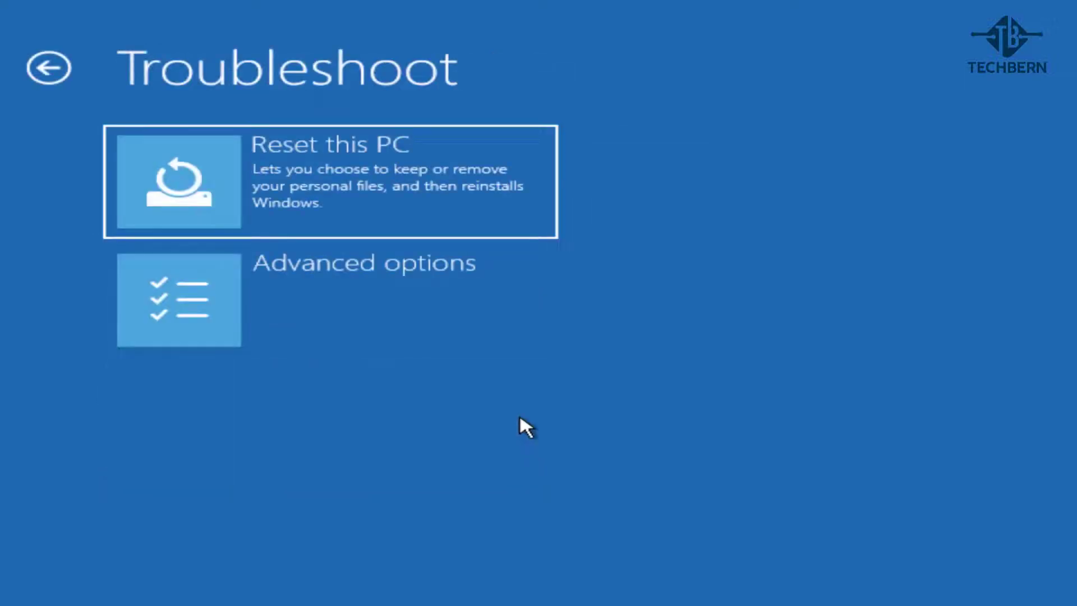
{"action": "left_click", "coordinate": [521, 329]}
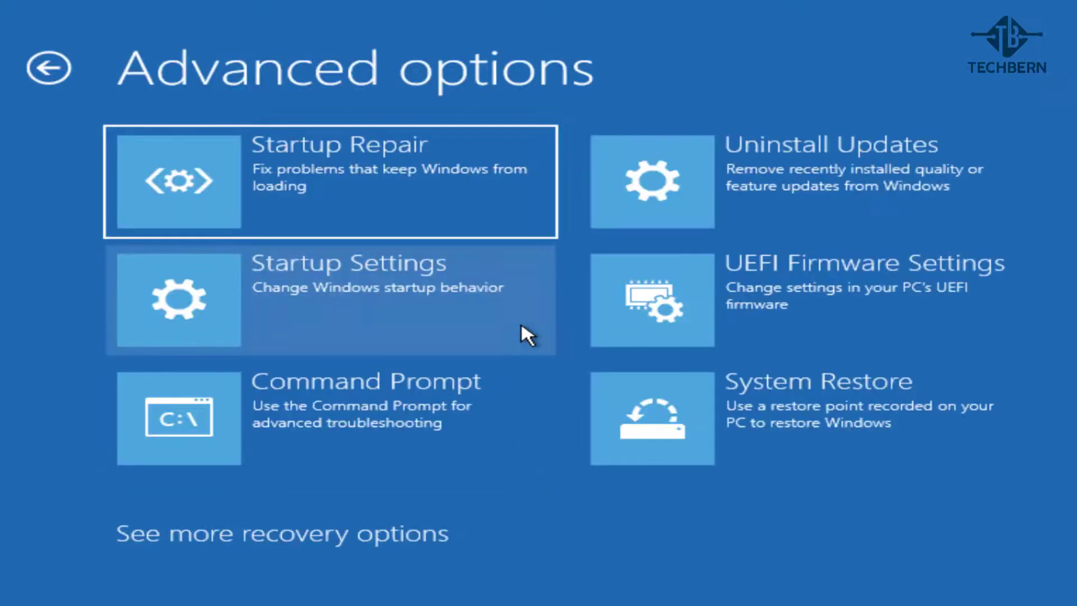
{"action": "left_click", "coordinate": [522, 327]}
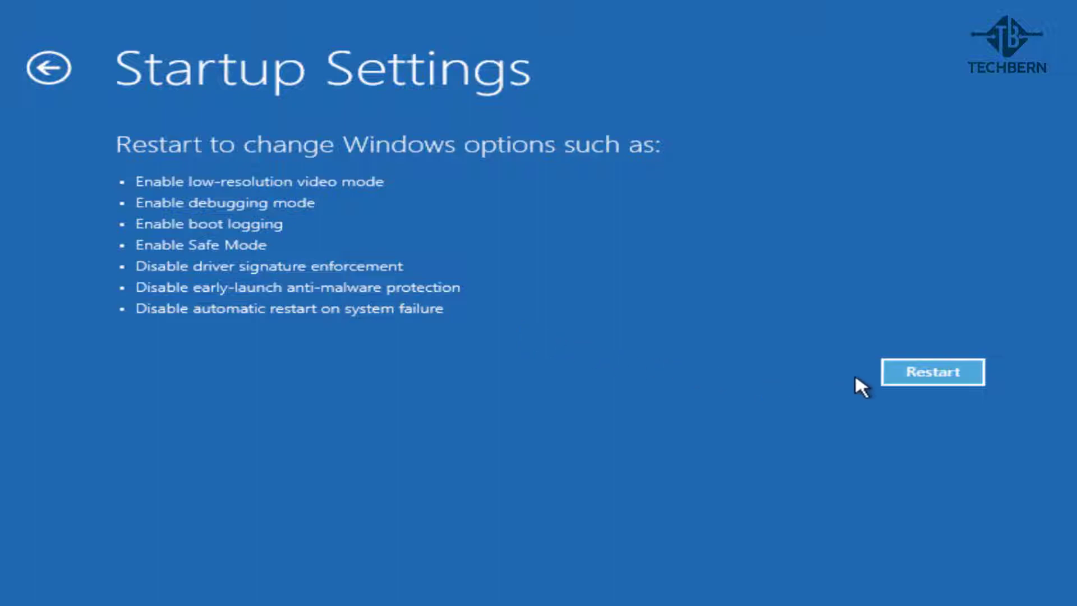
{"action": "left_click", "coordinate": [892, 375]}
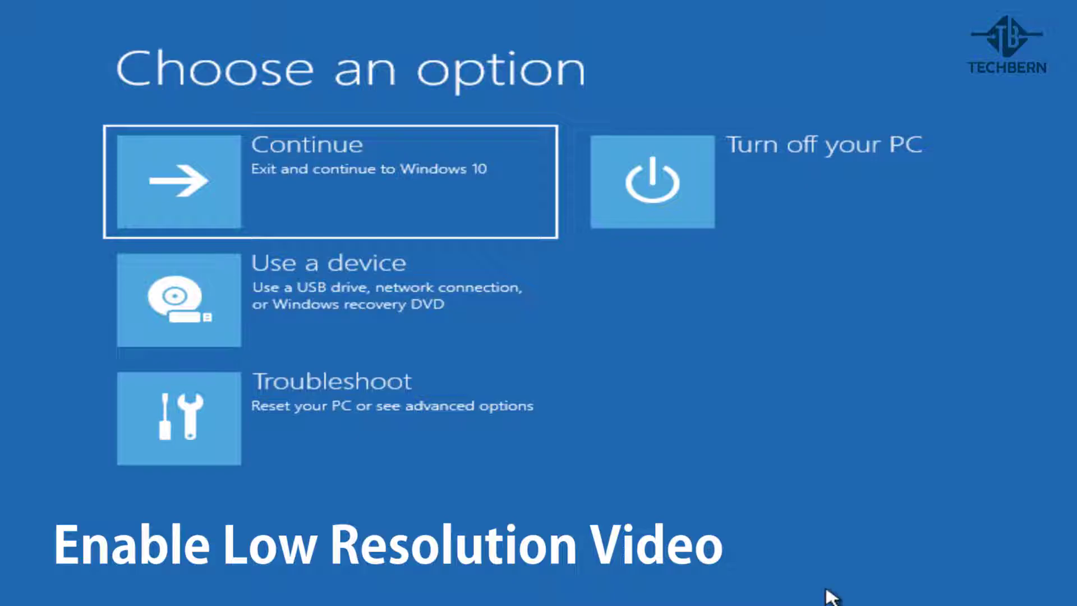
- Restart through Startup Settings and choose option 3, Enable low-resolution video
{"action": "left_click", "coordinate": [511, 436]}
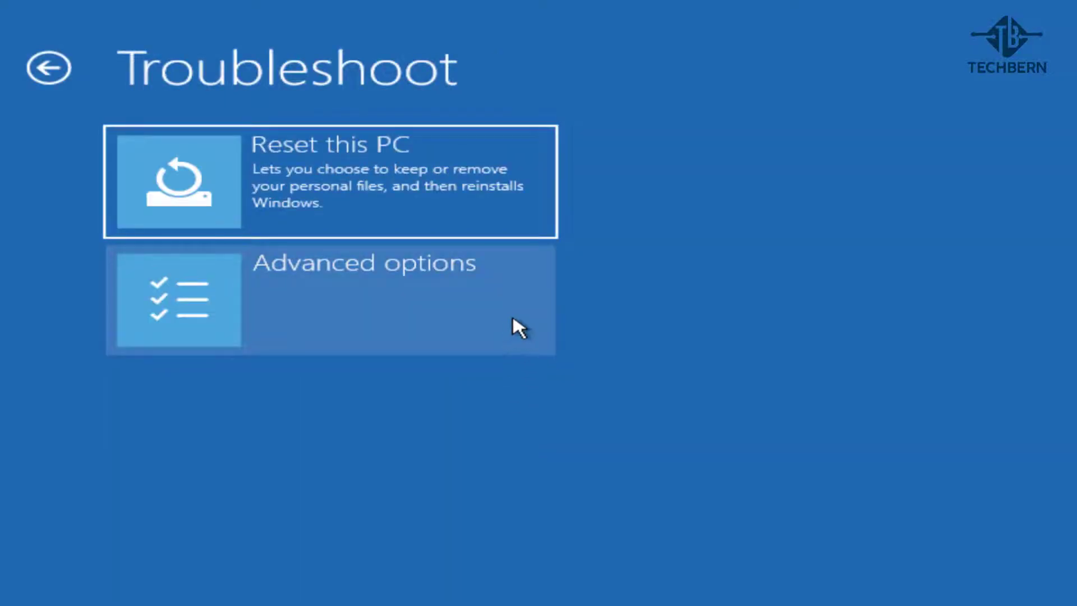
{"action": "left_click", "coordinate": [512, 320]}
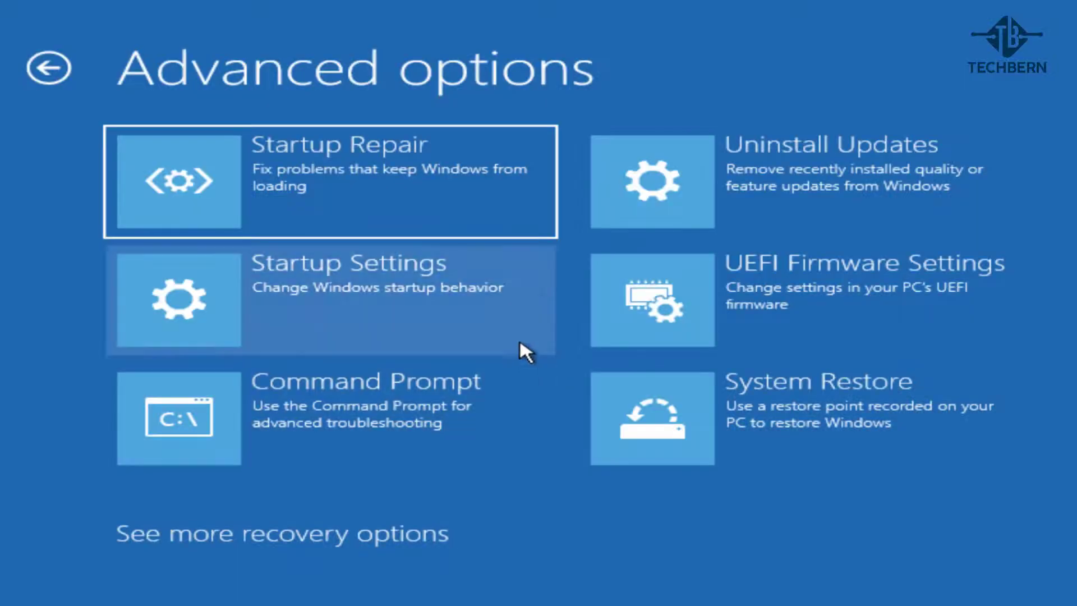
{"action": "left_click", "coordinate": [516, 331]}
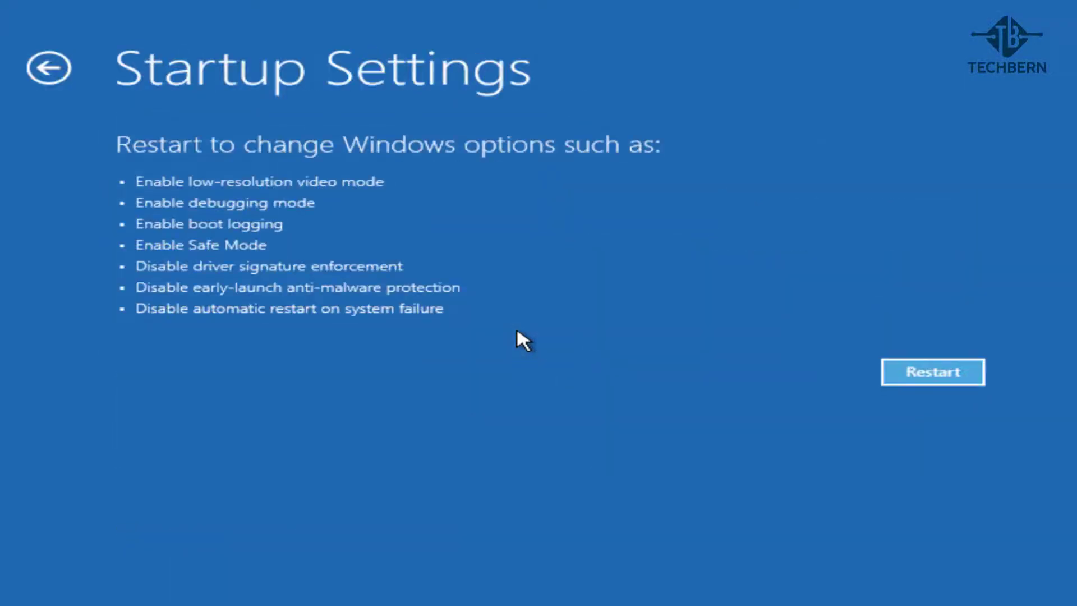
{"action": "left_click", "coordinate": [890, 374]}
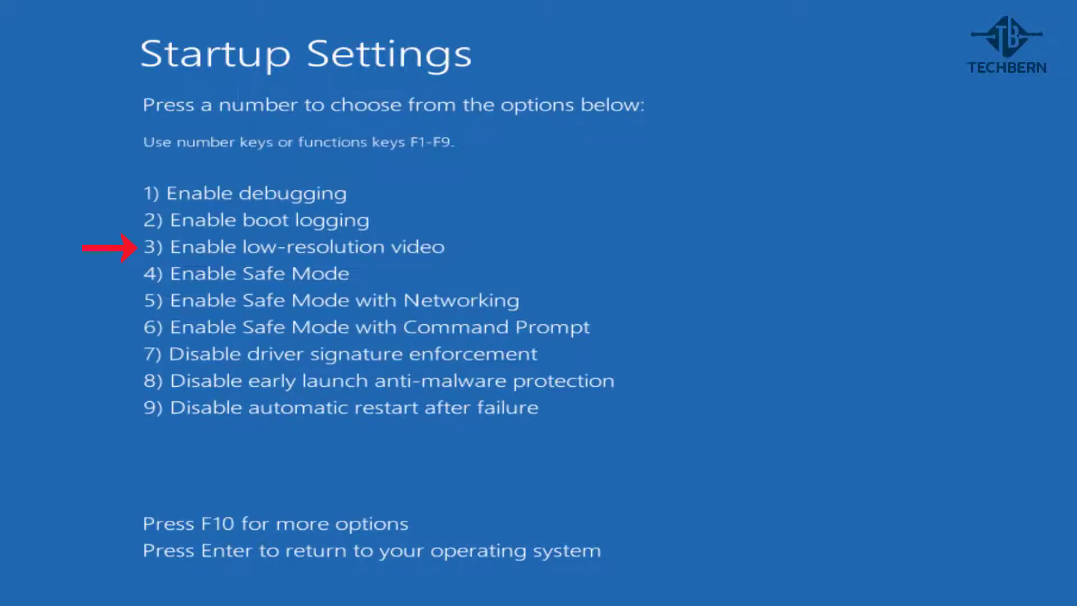
{"action": "key", "text": "3"}
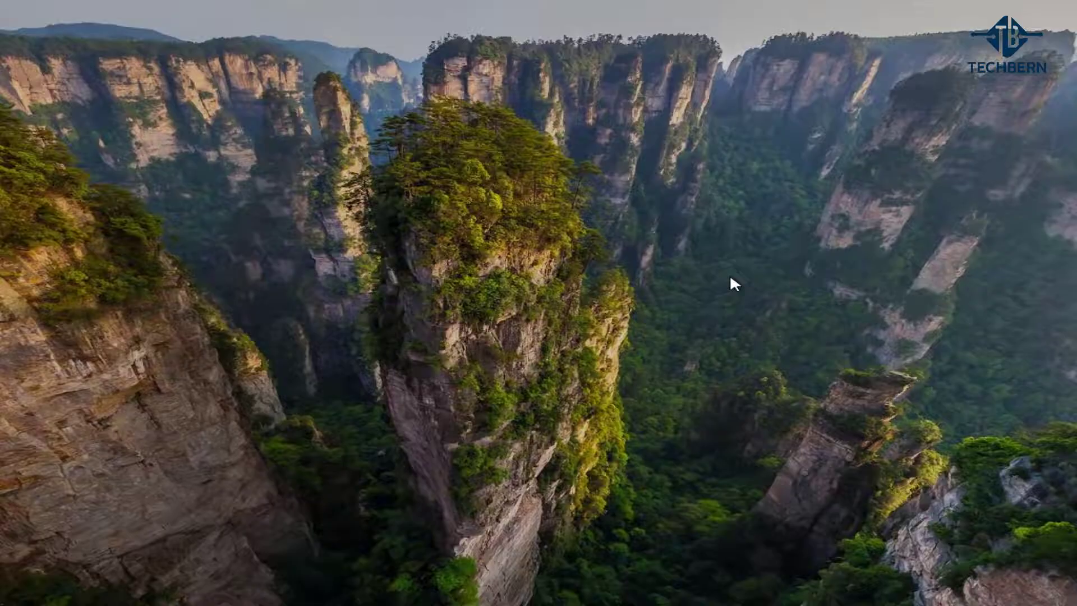
- Sign in to Windows 10 with the account password
{"action": "key", "text": "space"}
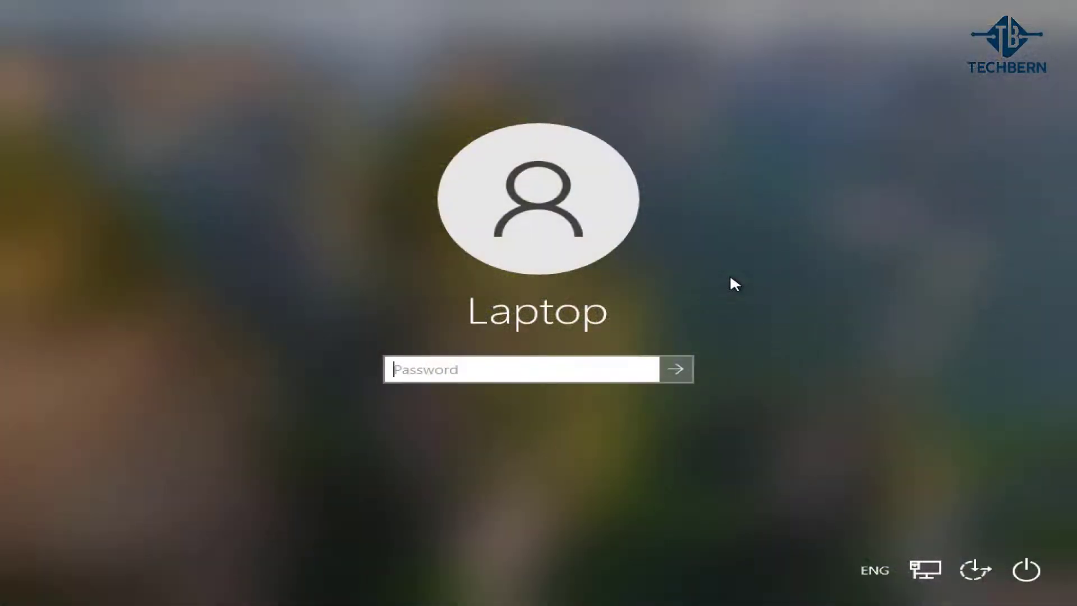
{"action": "type", "text": "••••••••••"}
{"action": "key", "text": "Return"}
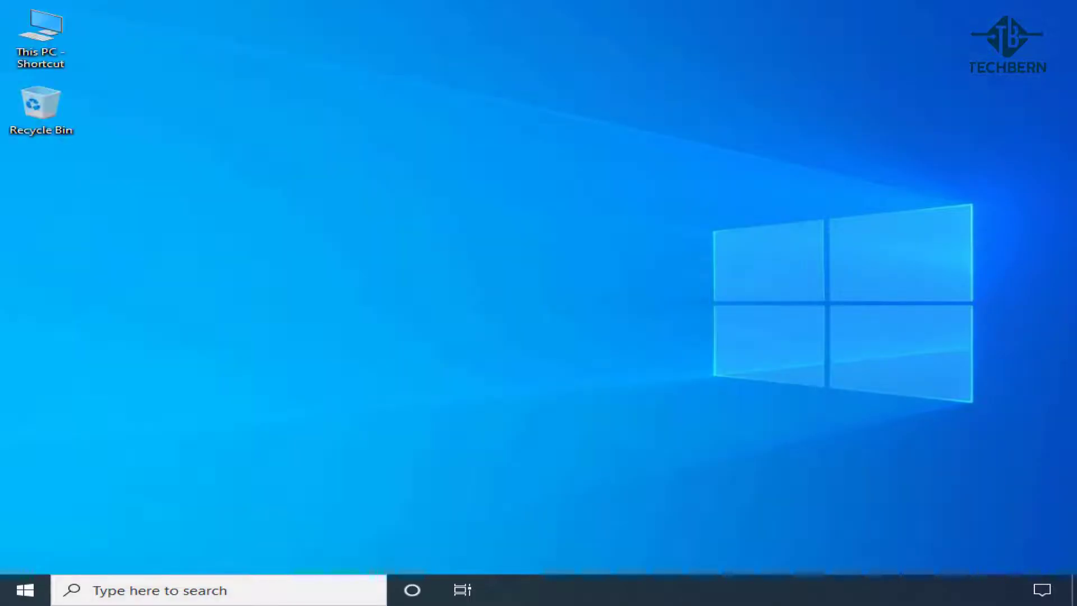
- Search for 'computer management' and launch Computer Management
{"action": "left_click", "coordinate": [340, 587]}
{"action": "type", "text": "compu"}
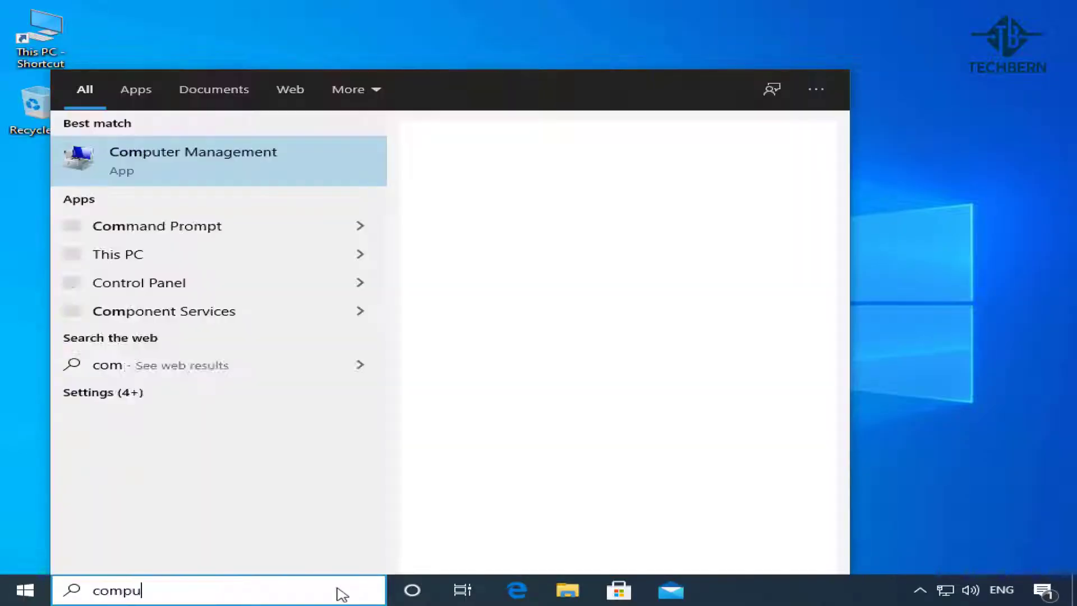
{"action": "type", "text": "ter management"}
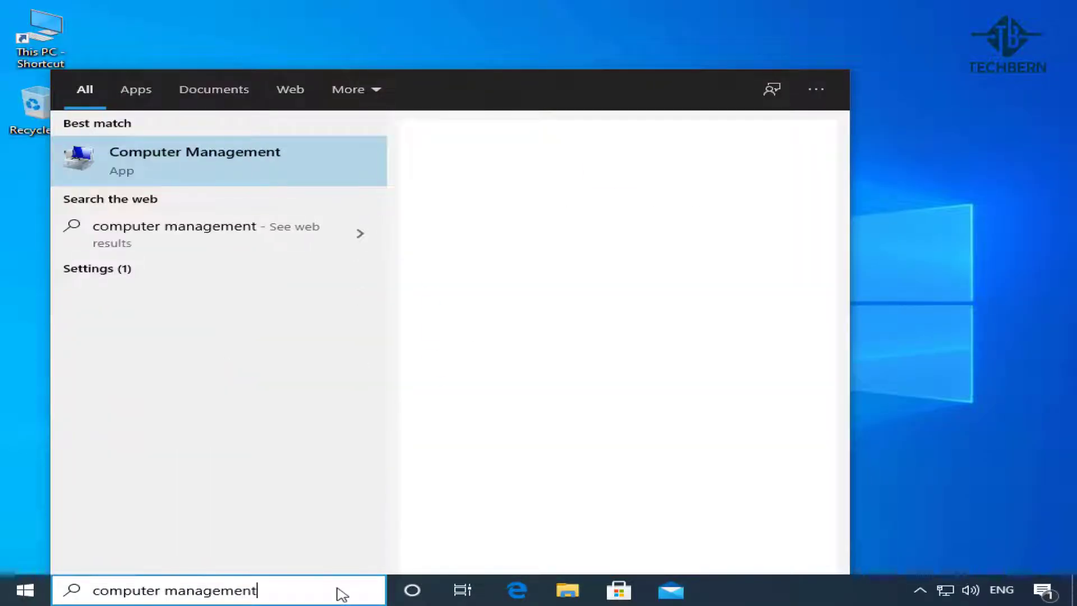
{"action": "left_click", "coordinate": [318, 174]}
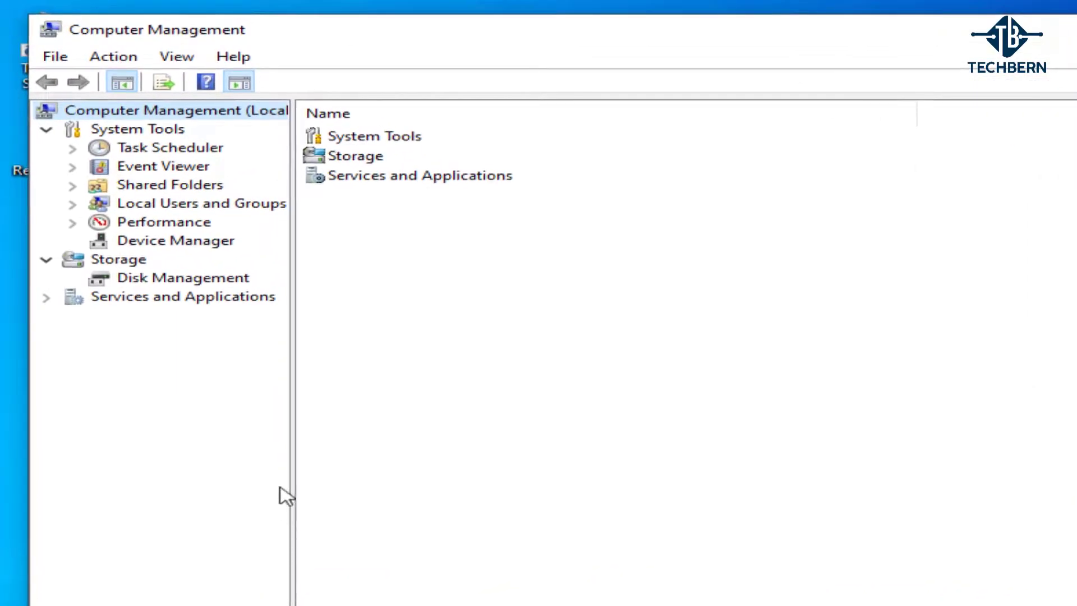
- Open the VMware SVGA 3D display adapter's properties and view its driver information
{"action": "left_click", "coordinate": [232, 243]}
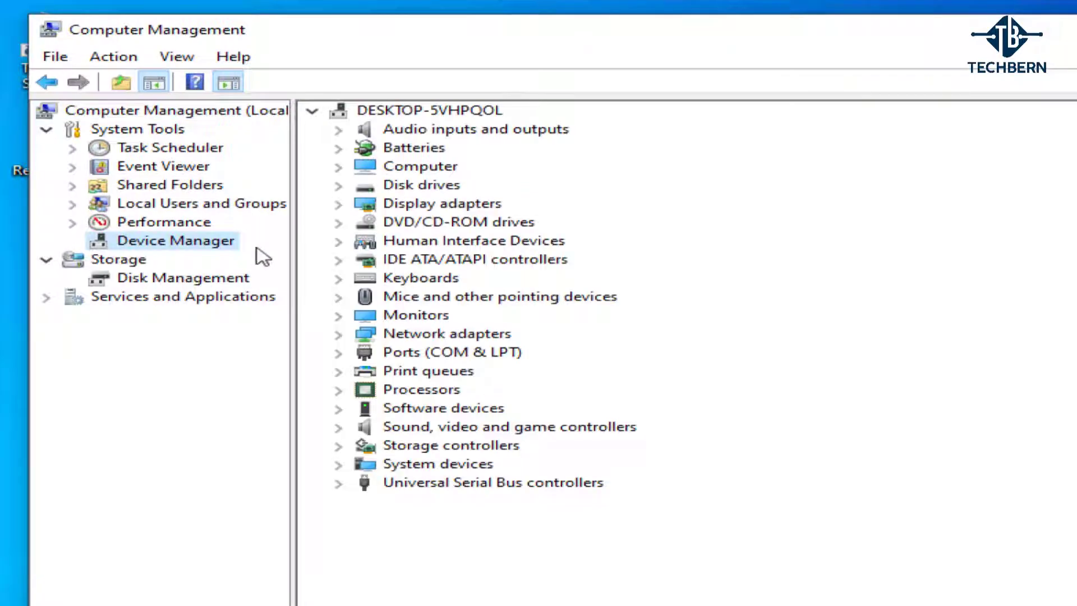
{"action": "left_click", "coordinate": [338, 205]}
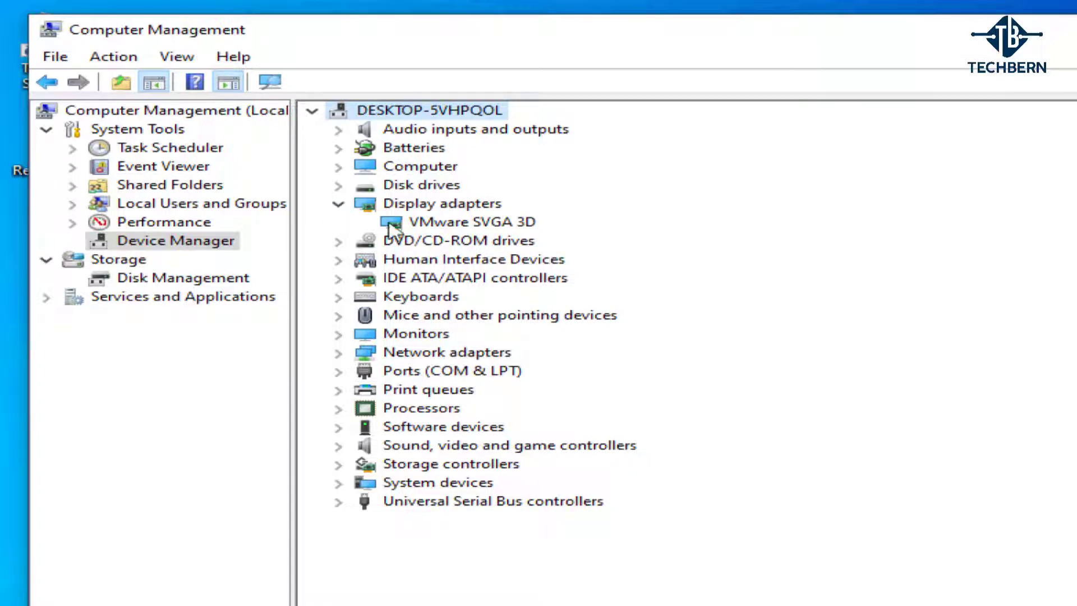
{"action": "left_click", "coordinate": [536, 223]}
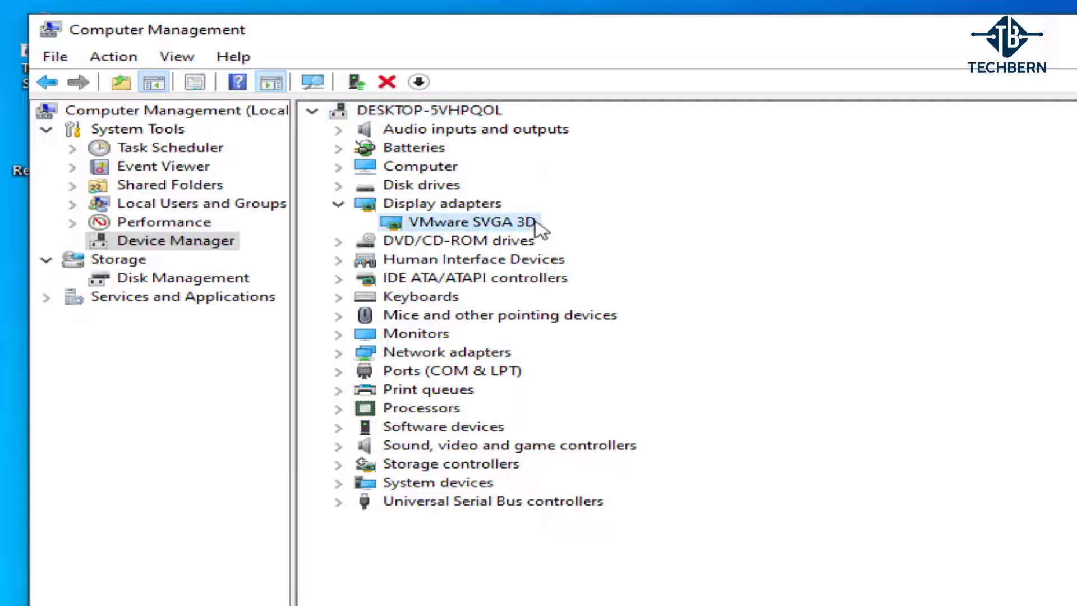
{"action": "right_click", "coordinate": [536, 224]}
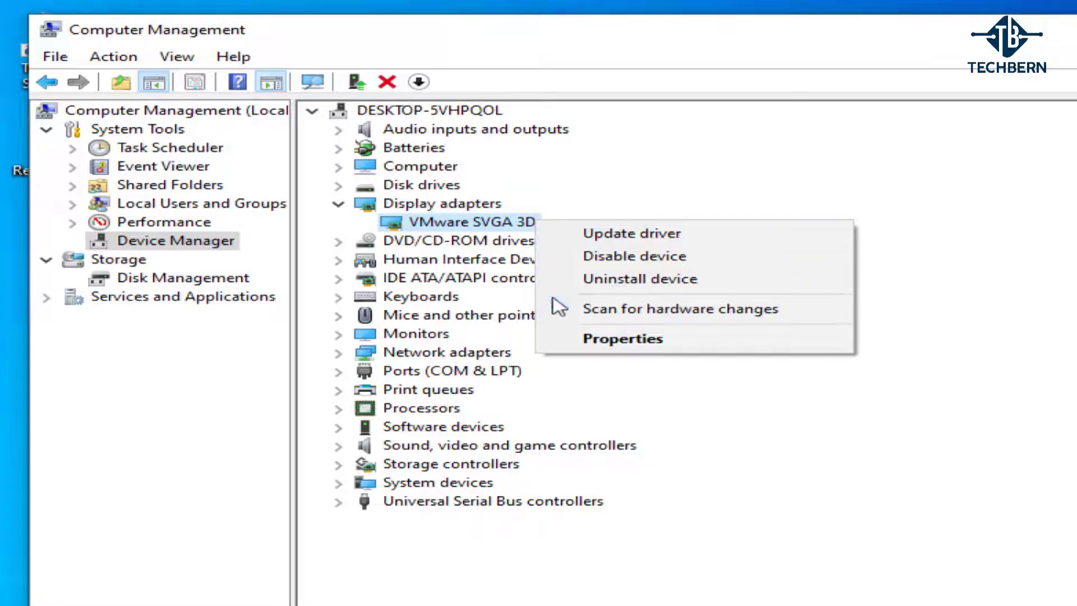
{"action": "left_click", "coordinate": [554, 335]}
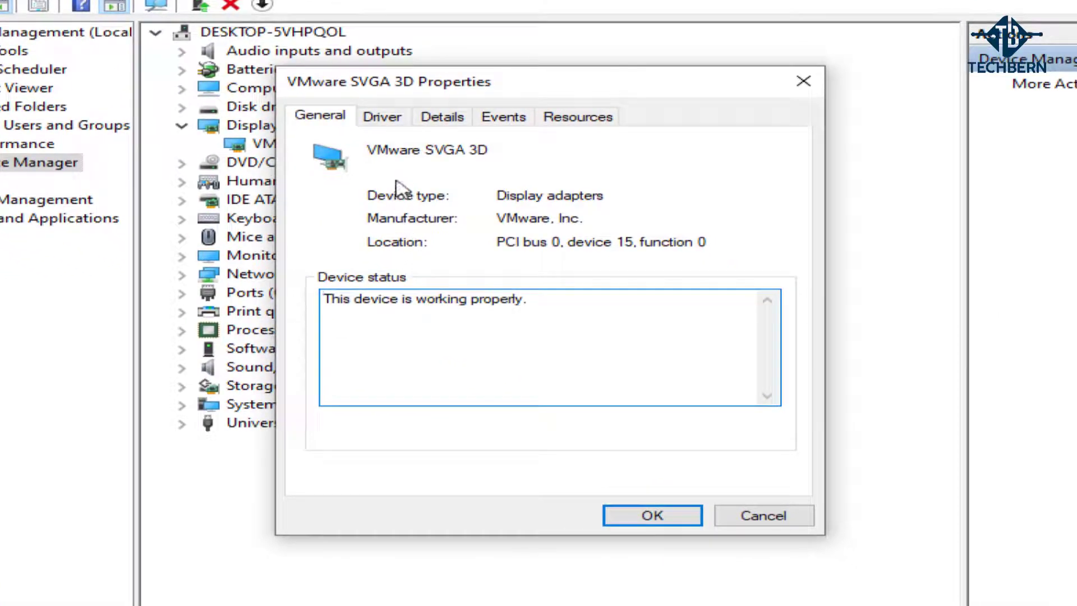
{"action": "left_click", "coordinate": [400, 122]}
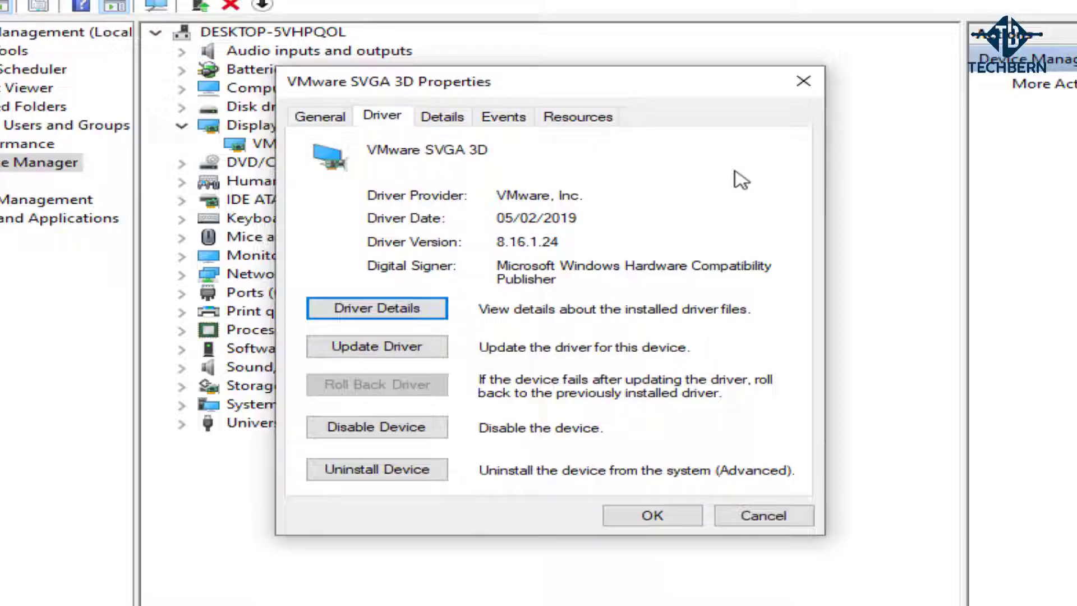
- Cancel the adapter's uninstall, then close its properties and Computer Management
{"action": "left_click", "coordinate": [446, 482]}
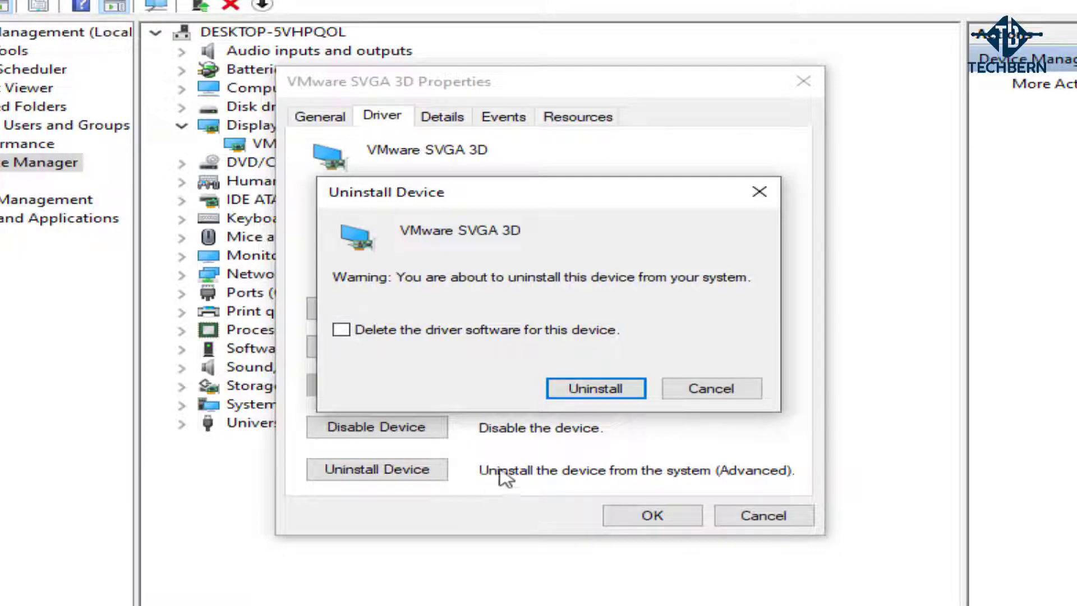
{"action": "left_click", "coordinate": [752, 394]}
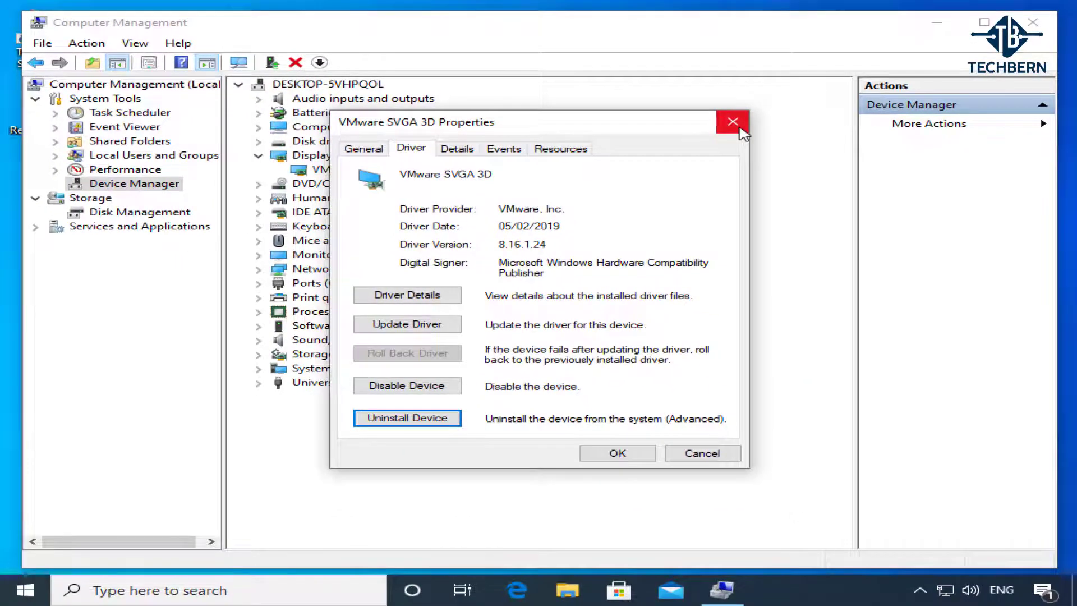
{"action": "left_click", "coordinate": [733, 123]}
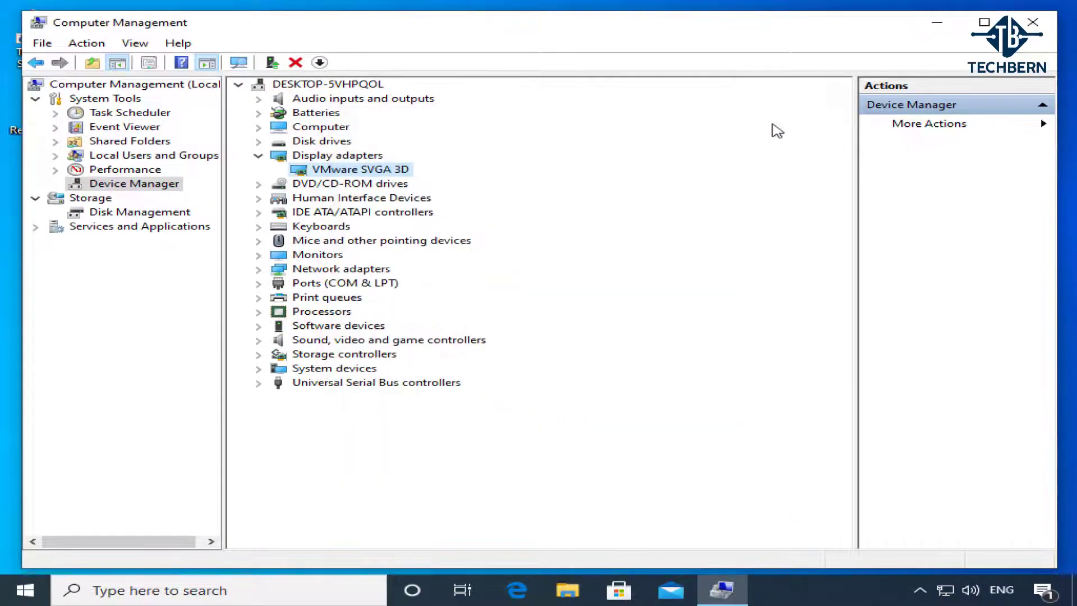
{"action": "left_click", "coordinate": [1033, 23]}
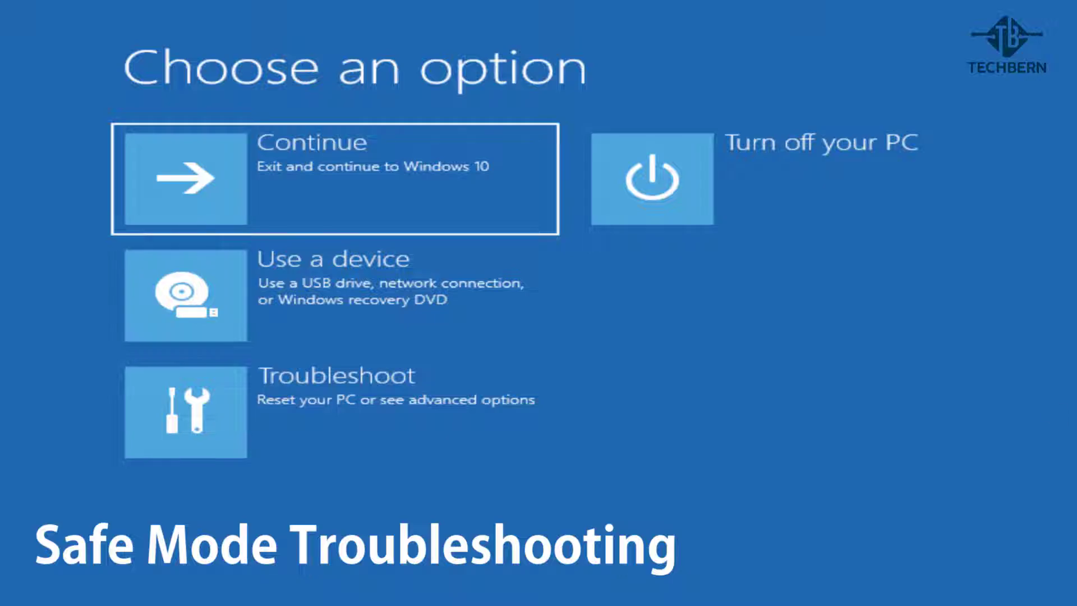
- Go to Troubleshoot > Advanced options > Startup Settings
{"action": "left_click", "coordinate": [546, 433]}
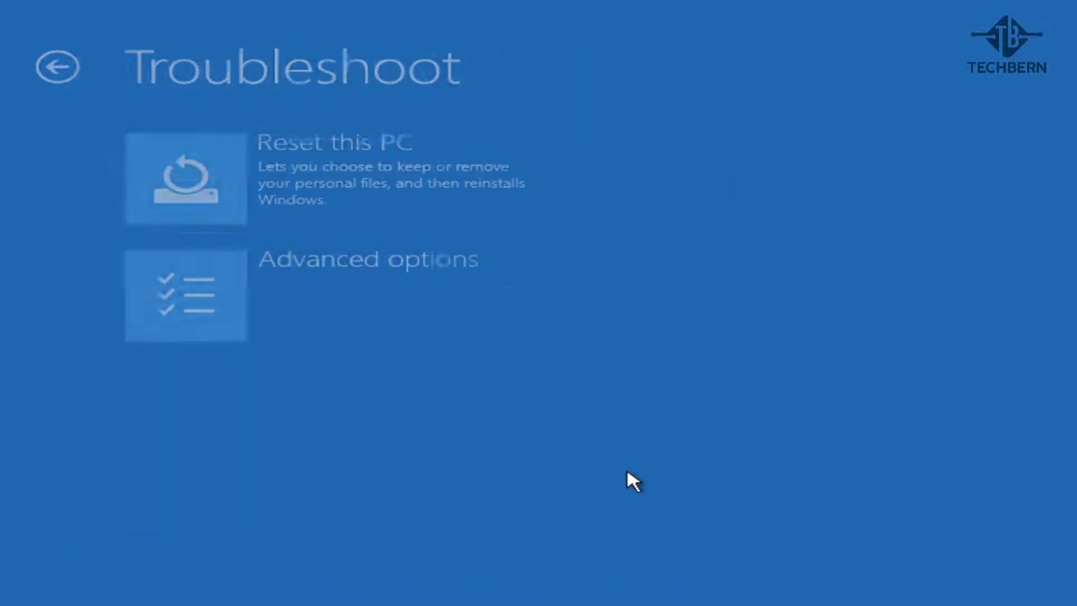
{"action": "left_click", "coordinate": [538, 321]}
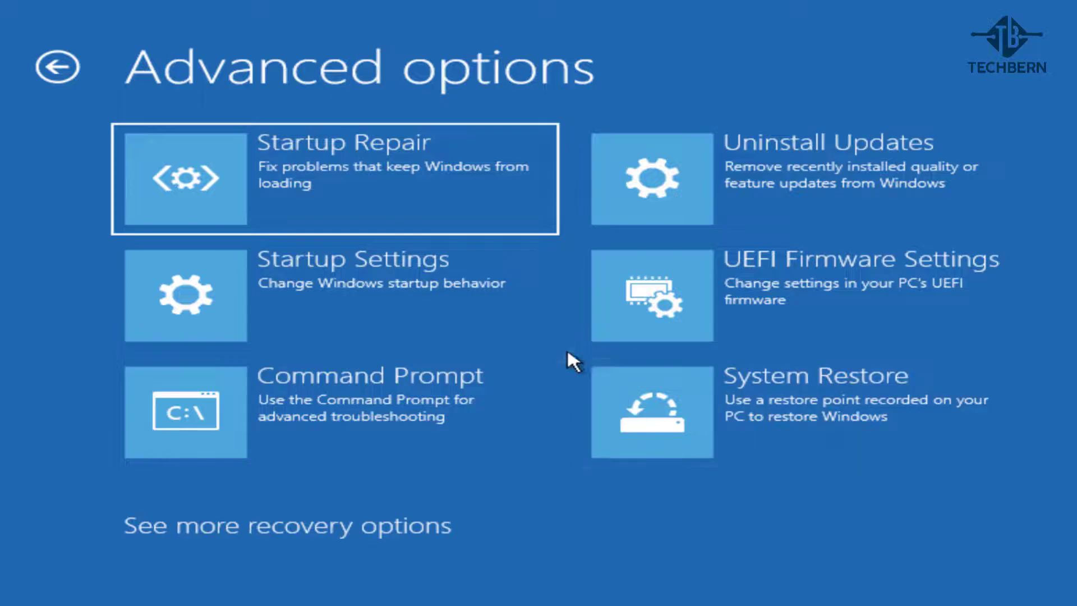
{"action": "left_click", "coordinate": [534, 322]}
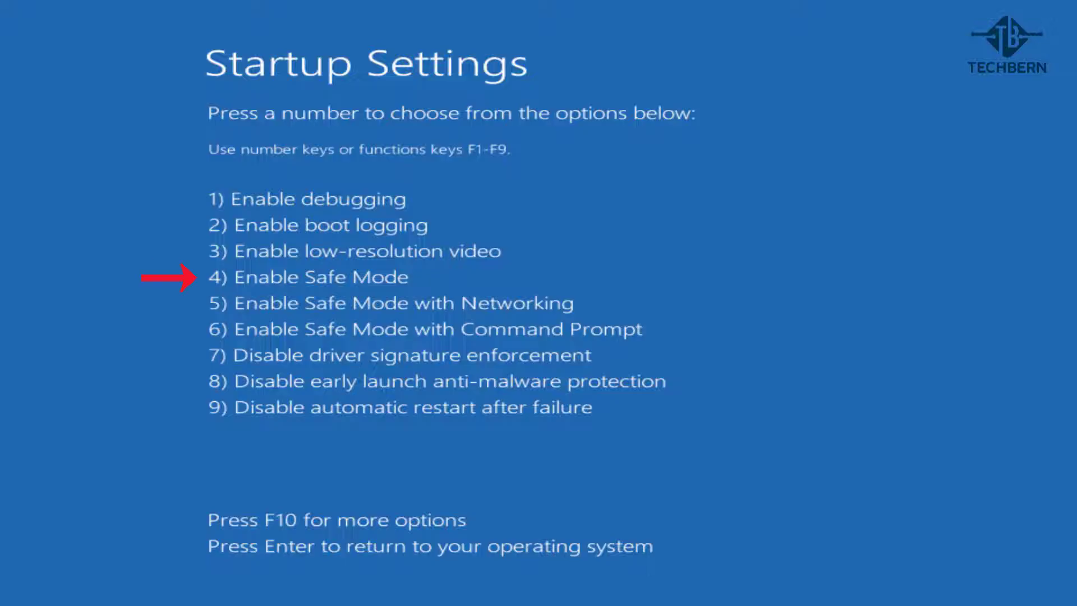
- Choose option 4 to start in Safe Mode and sign in with the password
{"action": "key", "text": "4"}
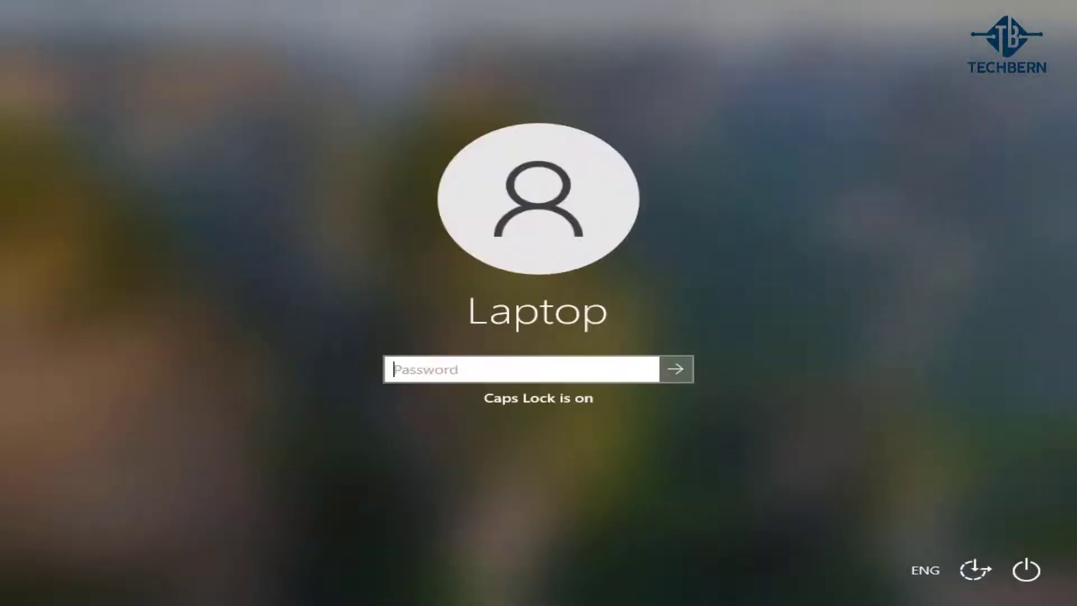
{"action": "key", "text": "Caps_Lock"}
{"action": "type", "text": "a"}
{"action": "key", "text": "Return"}
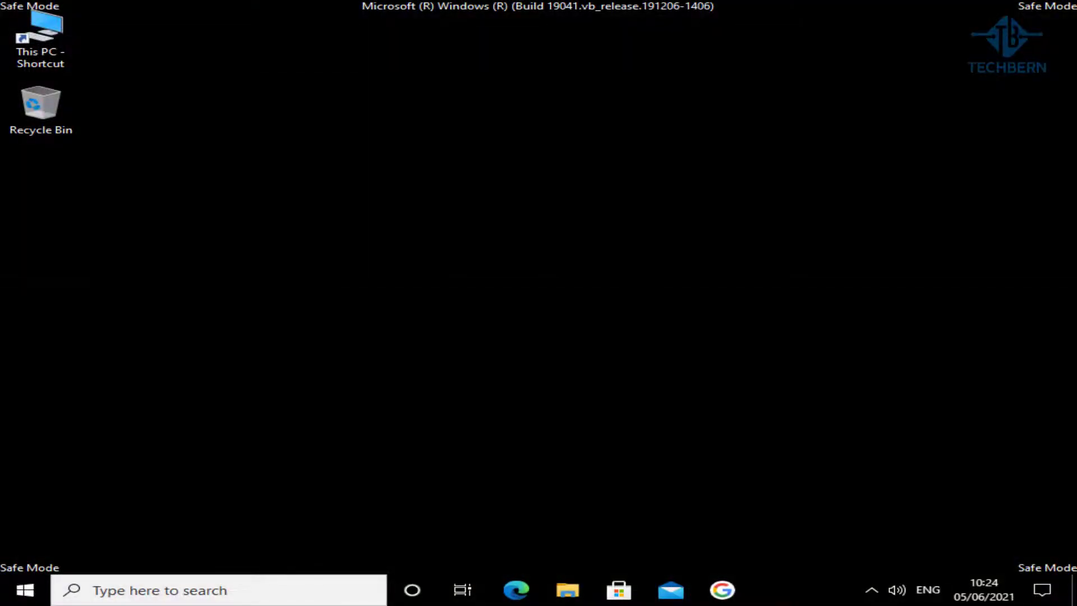
- Open Device Manager and cancel uninstalling the VMware SVGA 3D display adapter
{"action": "left_click", "coordinate": [340, 596]}
{"action": "type", "text": "device "}
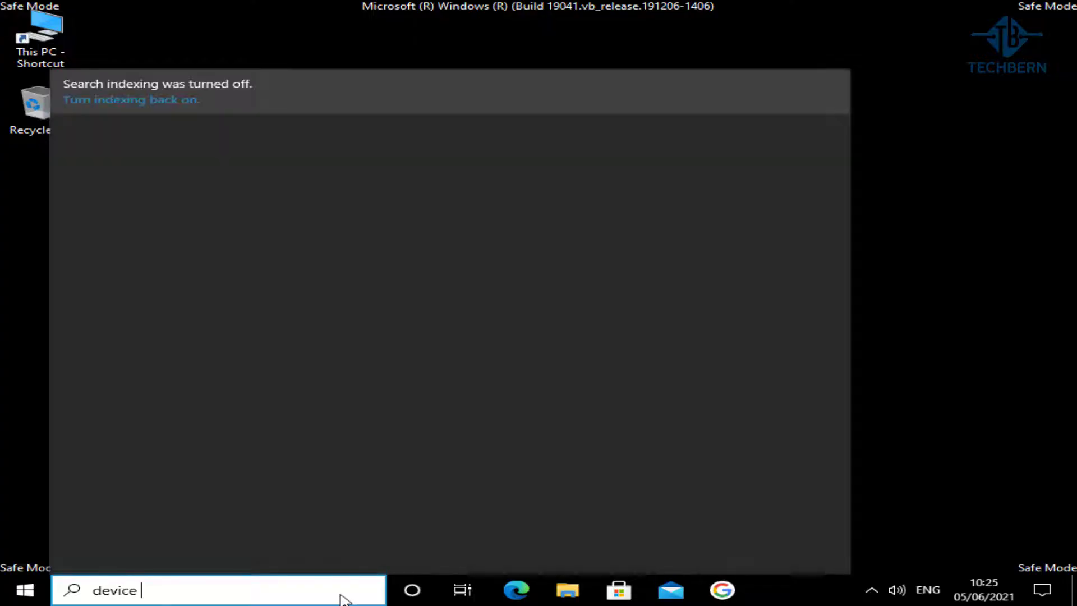
{"action": "type", "text": "manager"}
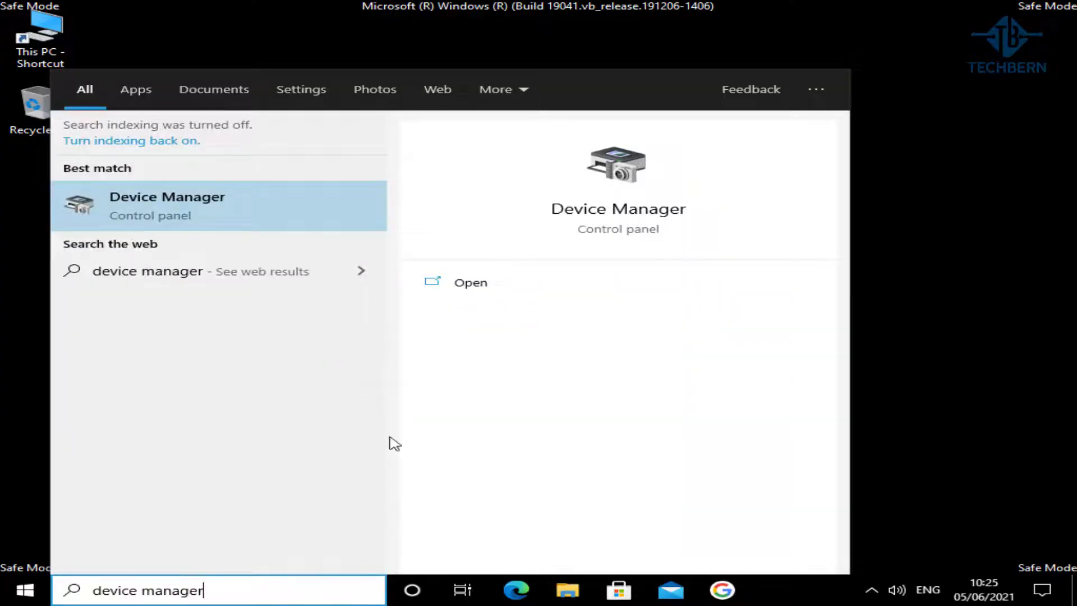
{"action": "left_click", "coordinate": [338, 217]}
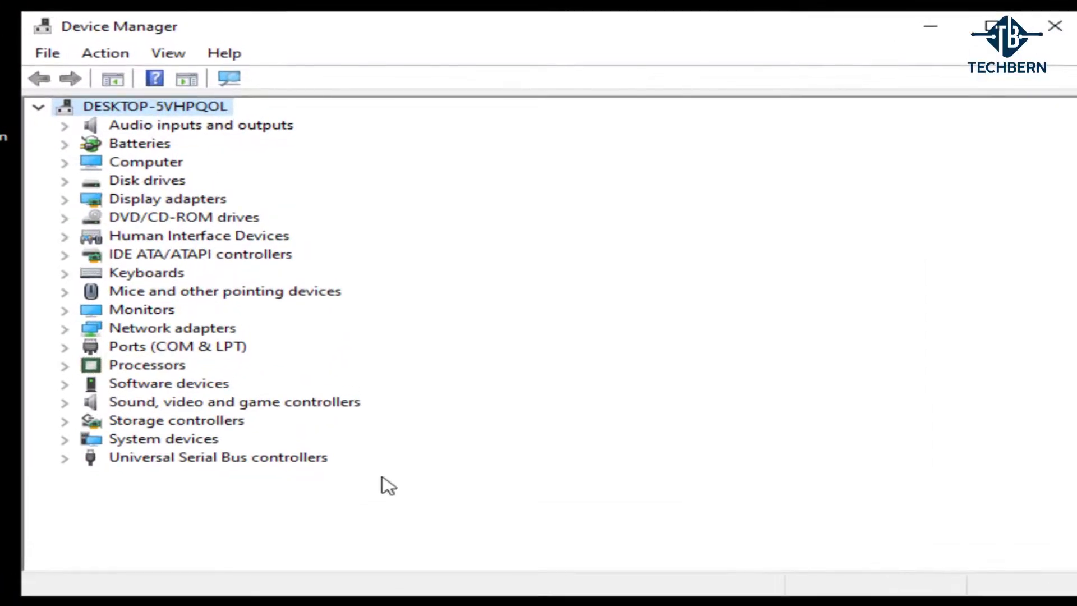
{"action": "left_click", "coordinate": [64, 200]}
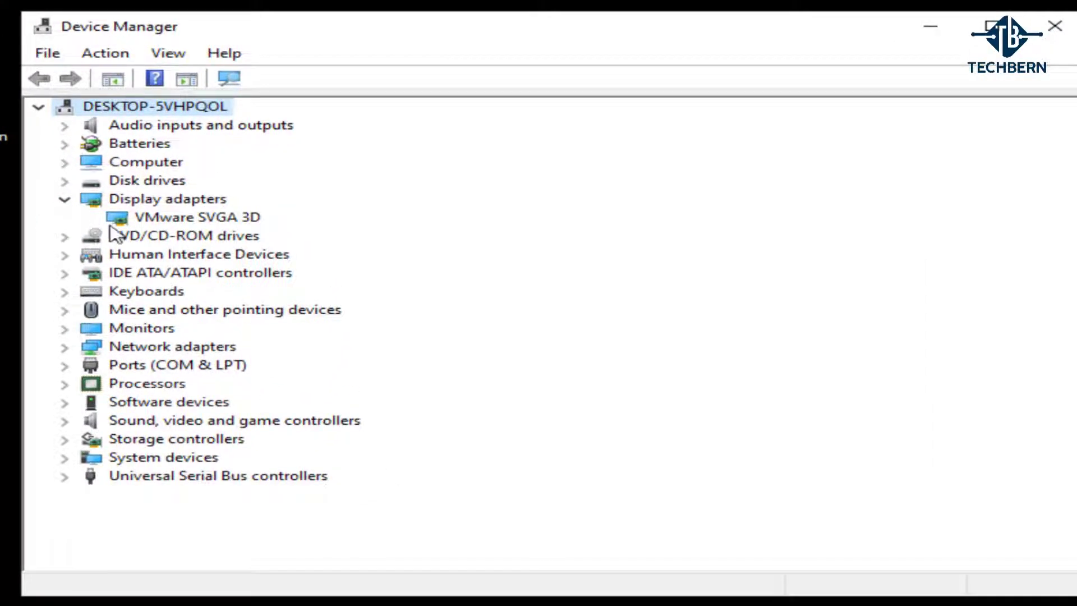
{"action": "right_click", "coordinate": [262, 220]}
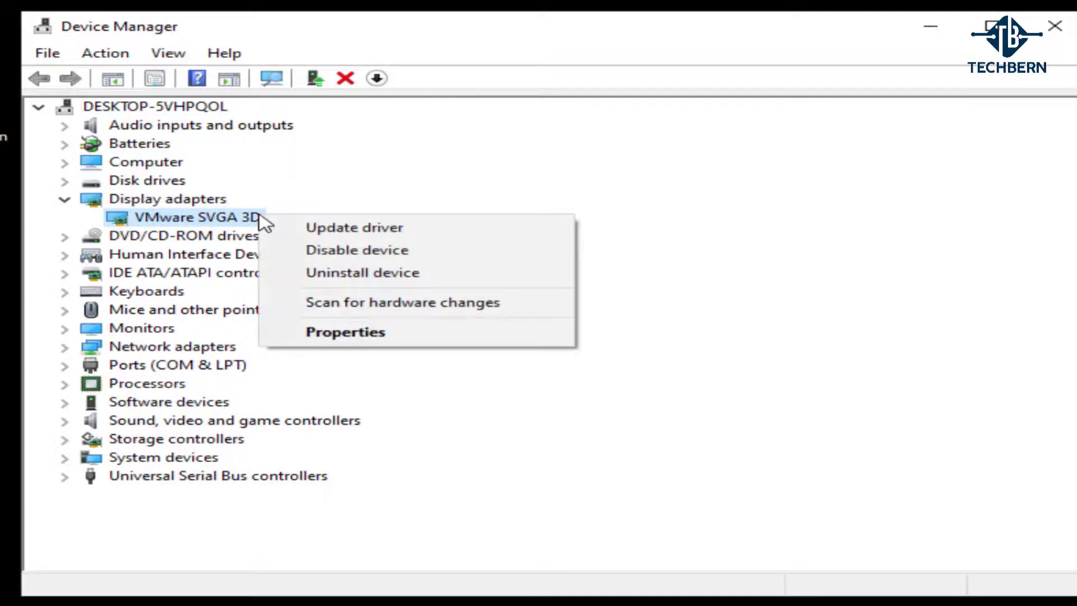
{"action": "left_click", "coordinate": [296, 279]}
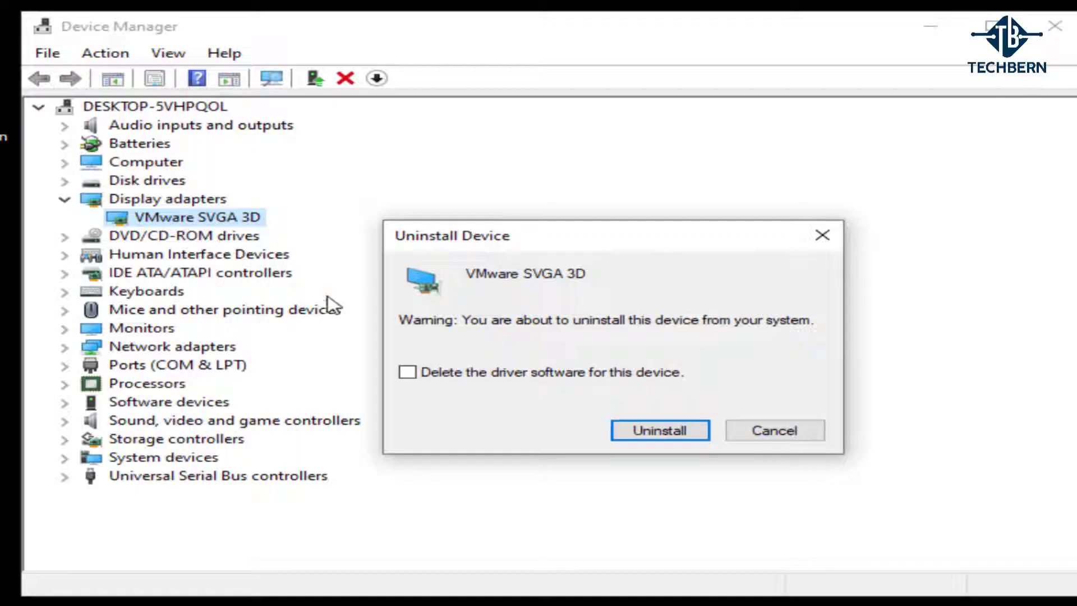
{"action": "left_click", "coordinate": [734, 435]}
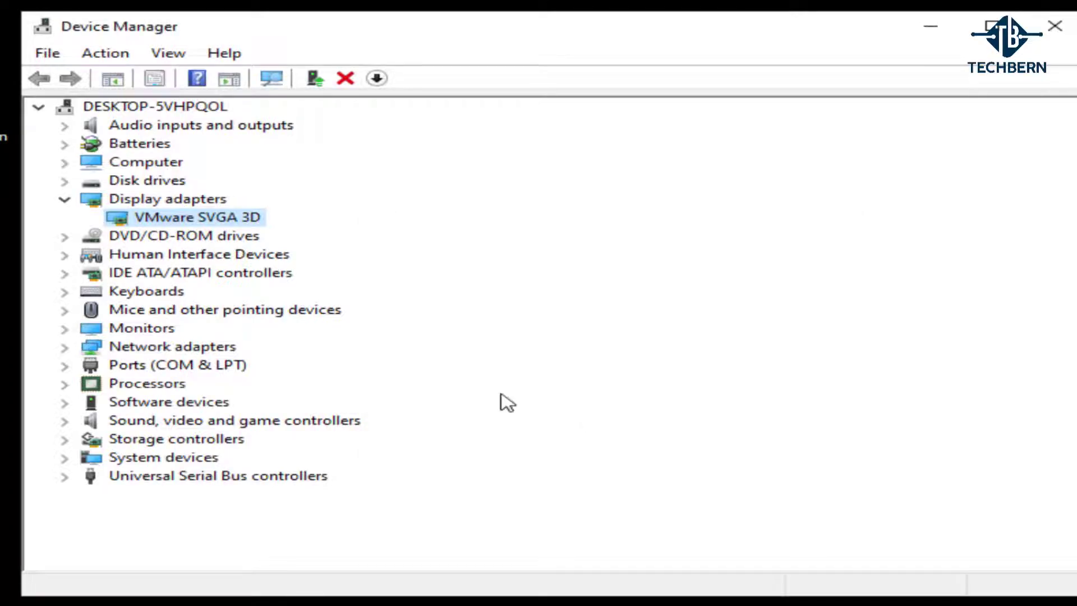
- Expand Network adapters and briefly check the Storage controllers list
{"action": "left_click", "coordinate": [64, 347]}
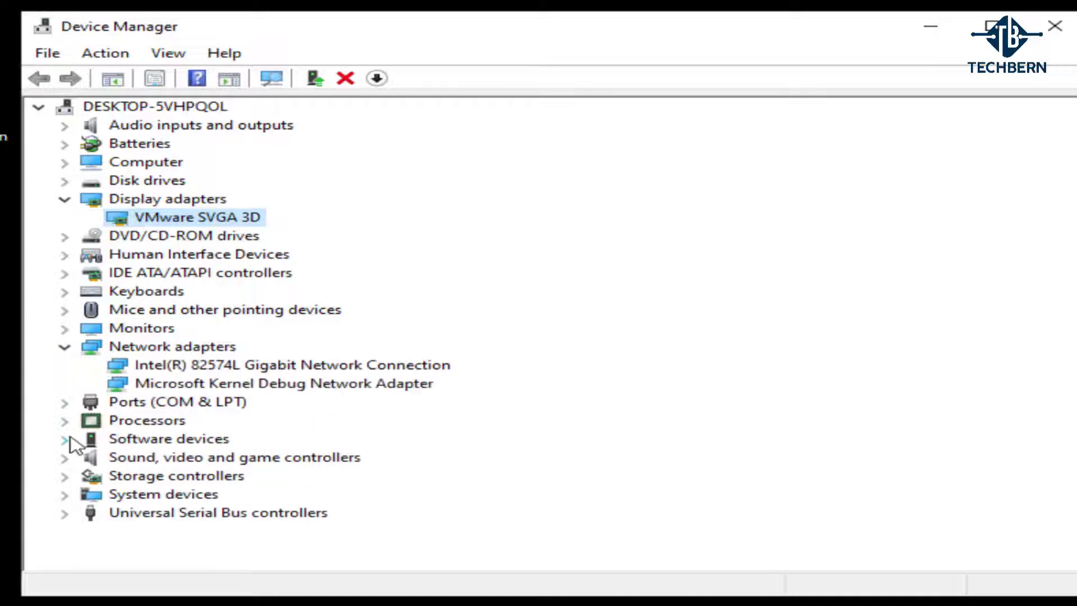
{"action": "left_click", "coordinate": [65, 477]}
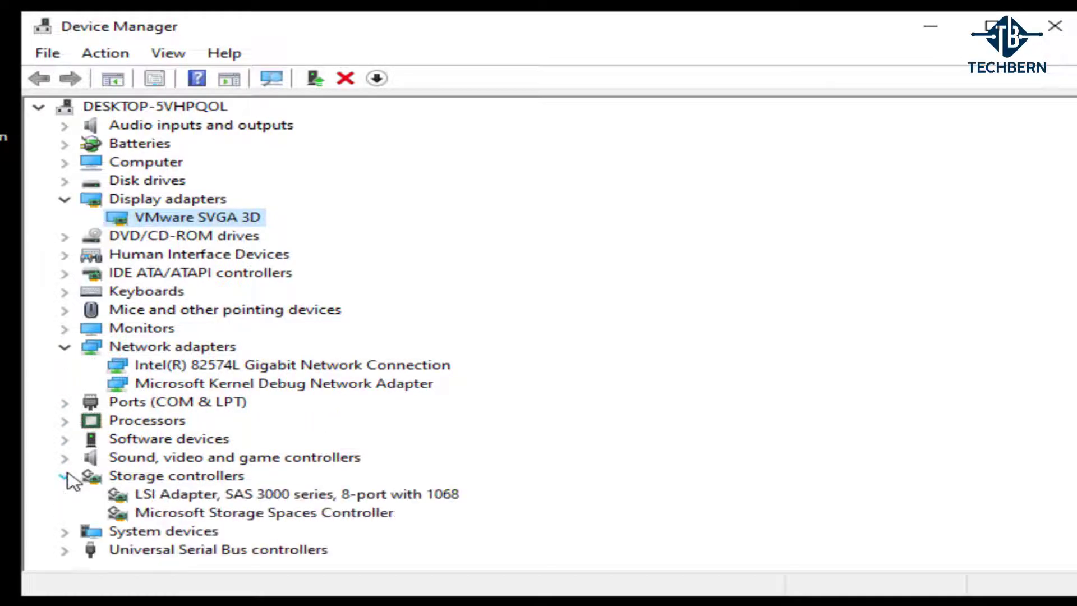
{"action": "left_click", "coordinate": [65, 477]}
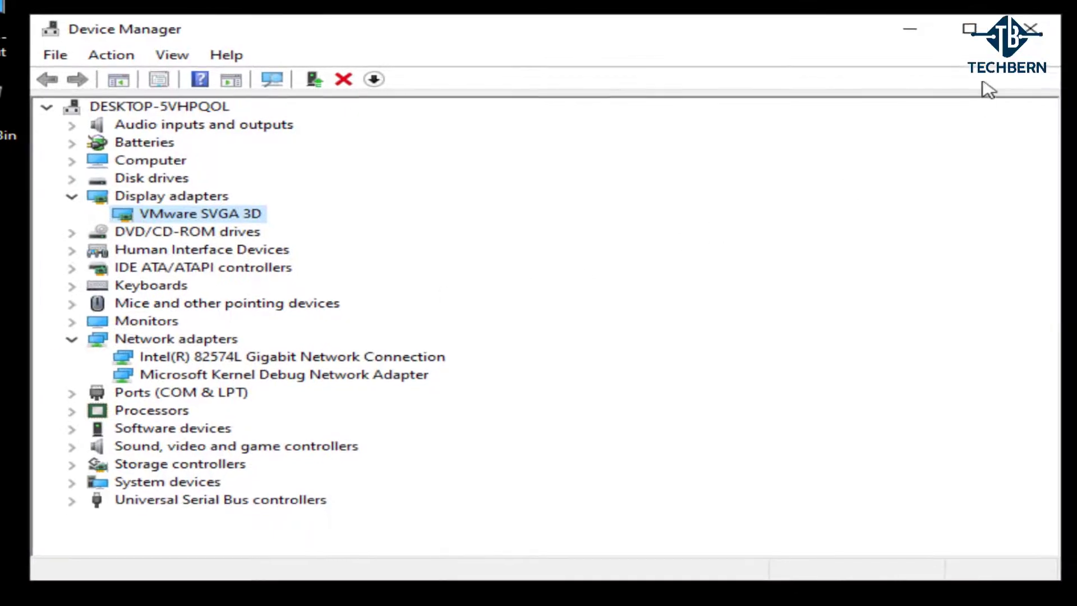
- Close Device Manager and open Programs and Features from Control Panel
{"action": "left_click", "coordinate": [945, 38]}
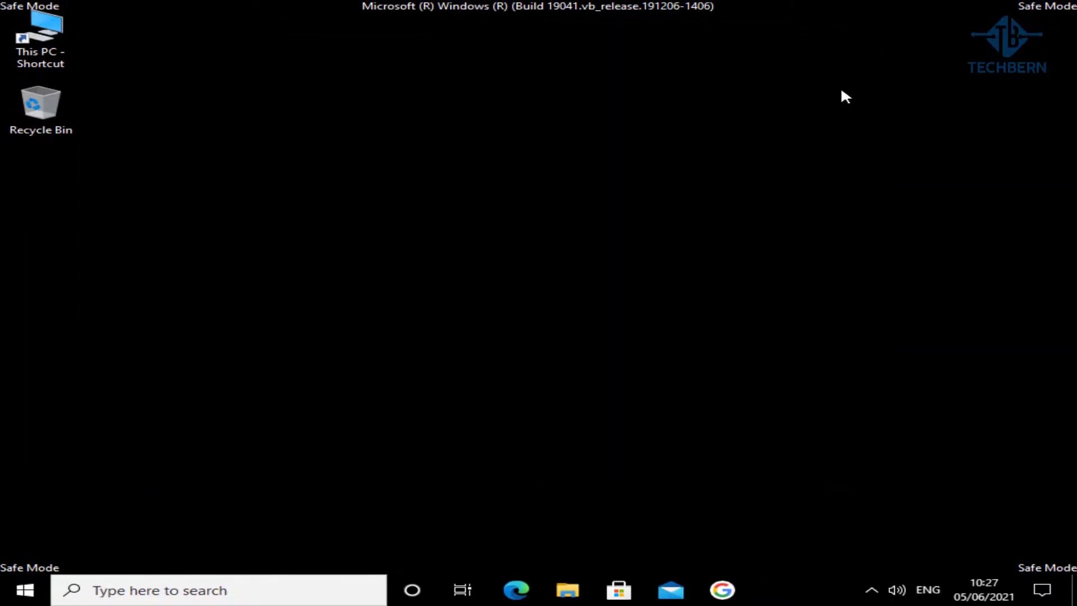
{"action": "left_click", "coordinate": [335, 589]}
{"action": "type", "text": "control panel"}
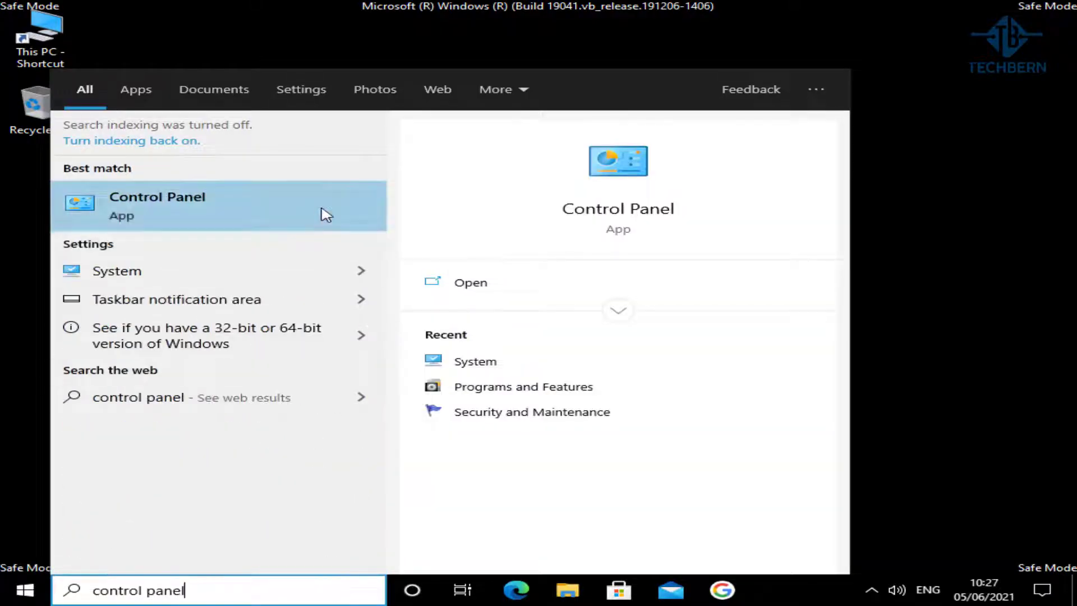
{"action": "left_click", "coordinate": [322, 210]}
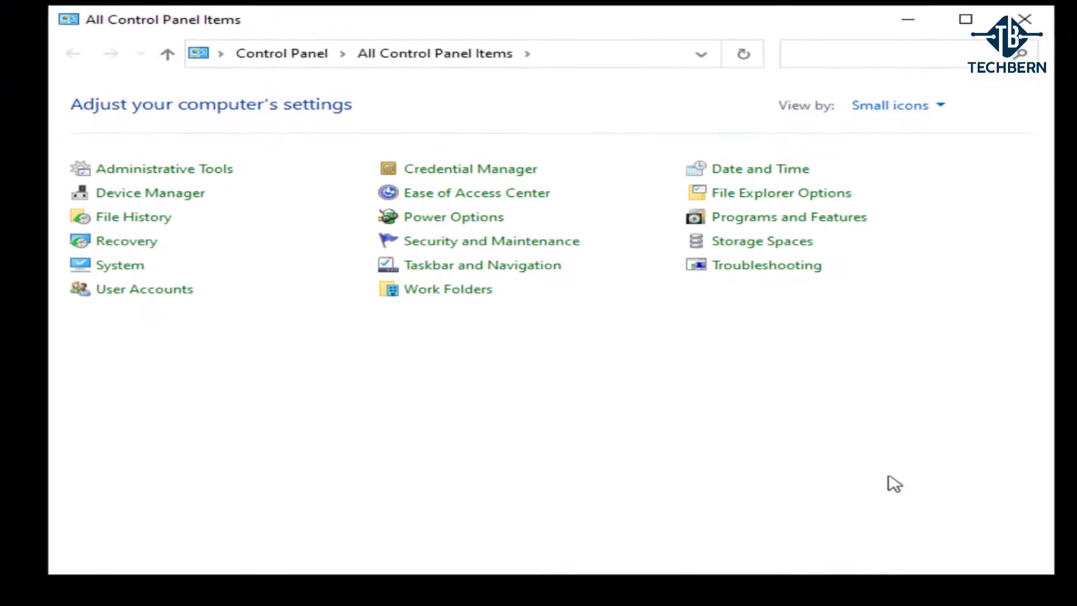
{"action": "left_click", "coordinate": [829, 219]}
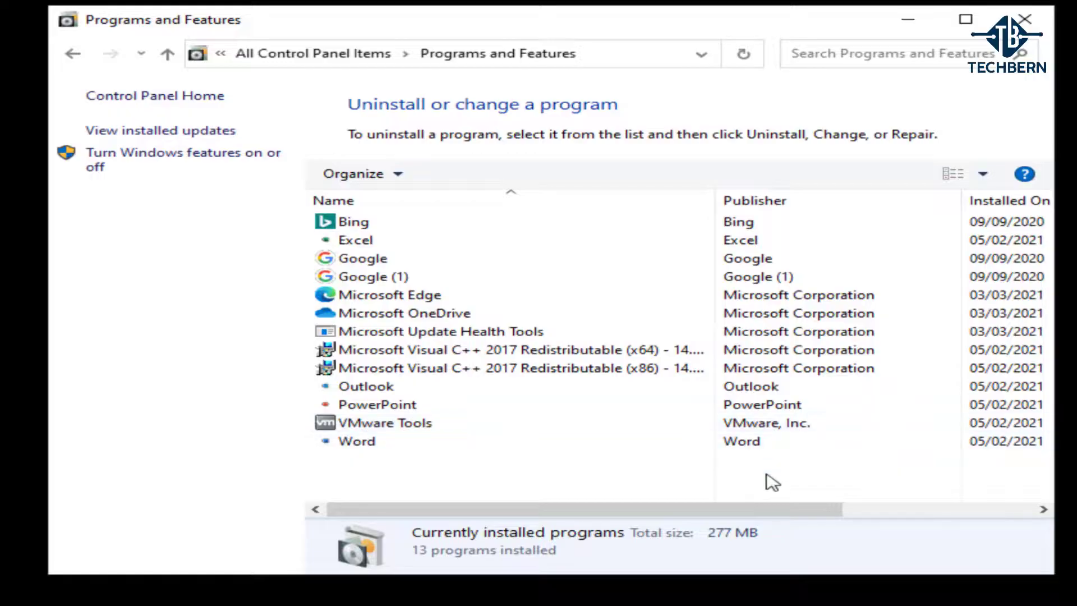
- Sort programs by install date and decline uninstalling Microsoft Update Health Tools
{"action": "double_click", "coordinate": [961, 201]}
{"action": "left_click", "coordinate": [953, 202]}
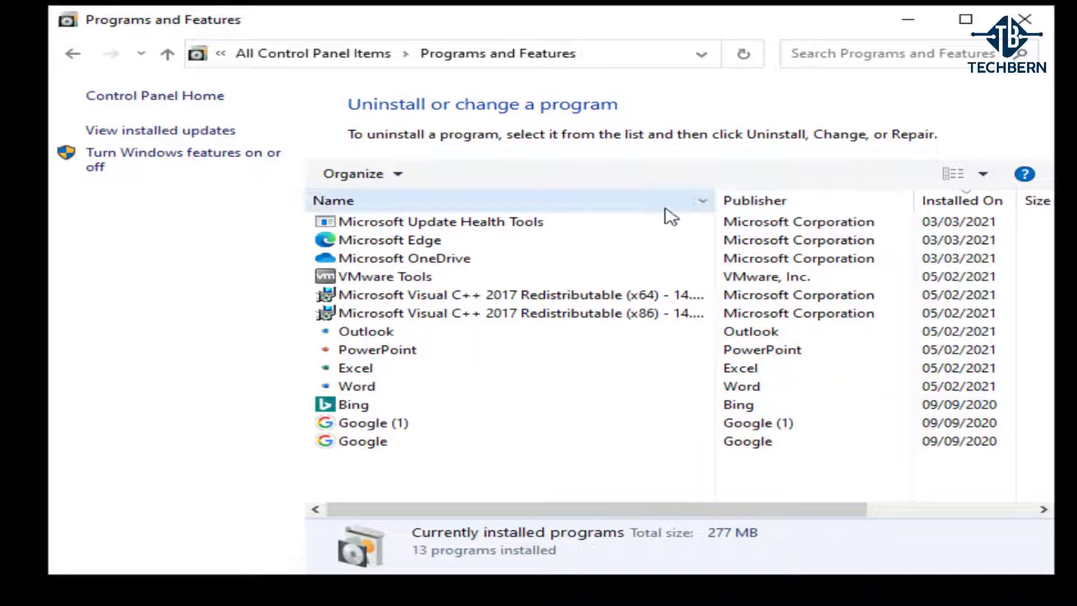
{"action": "left_click", "coordinate": [578, 233]}
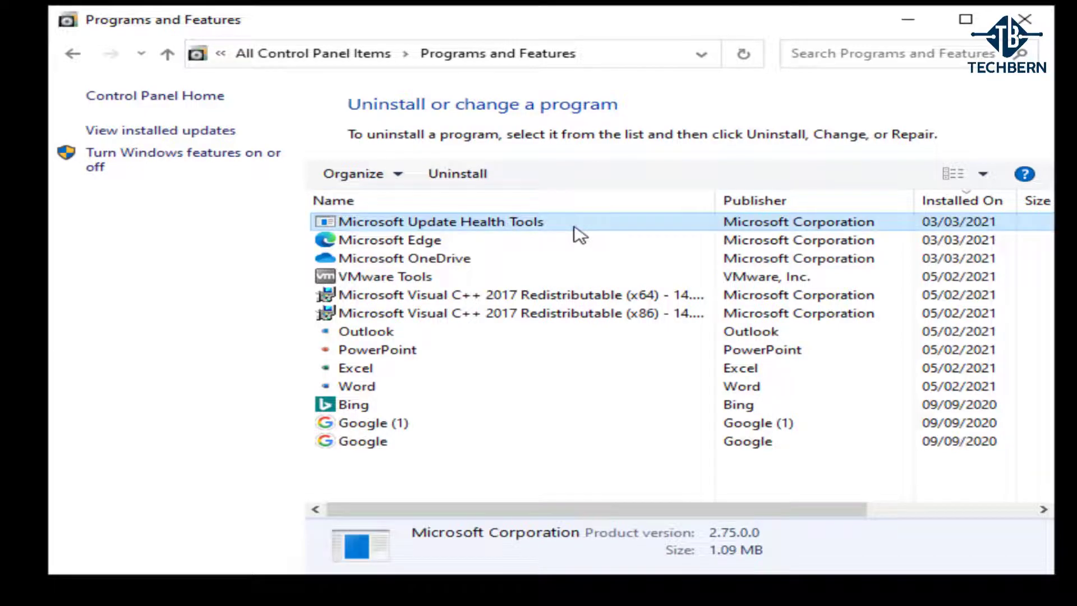
{"action": "left_click", "coordinate": [493, 180]}
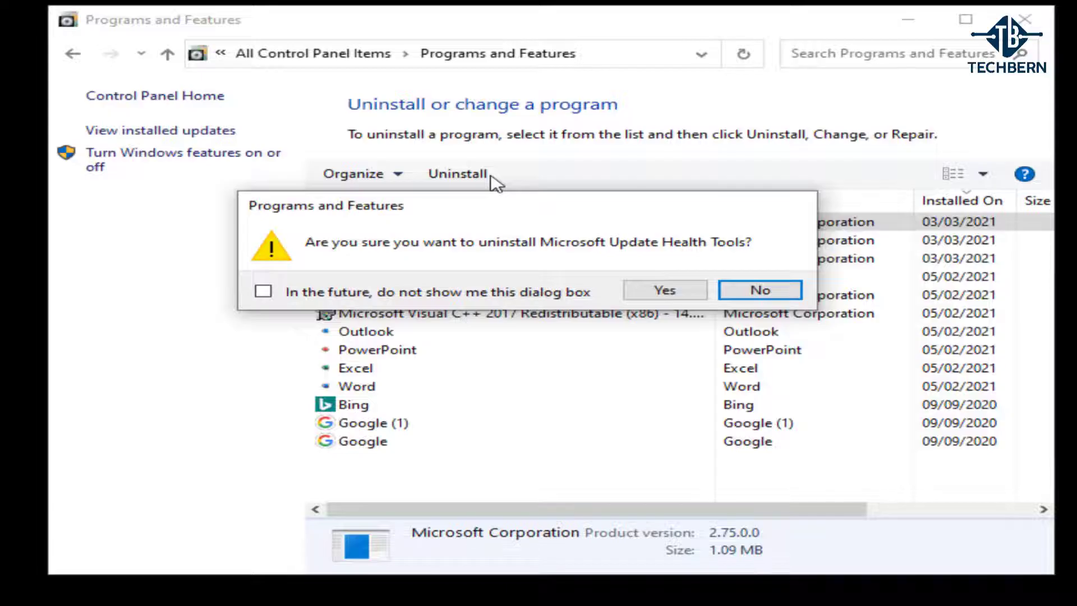
{"action": "left_click", "coordinate": [760, 290]}
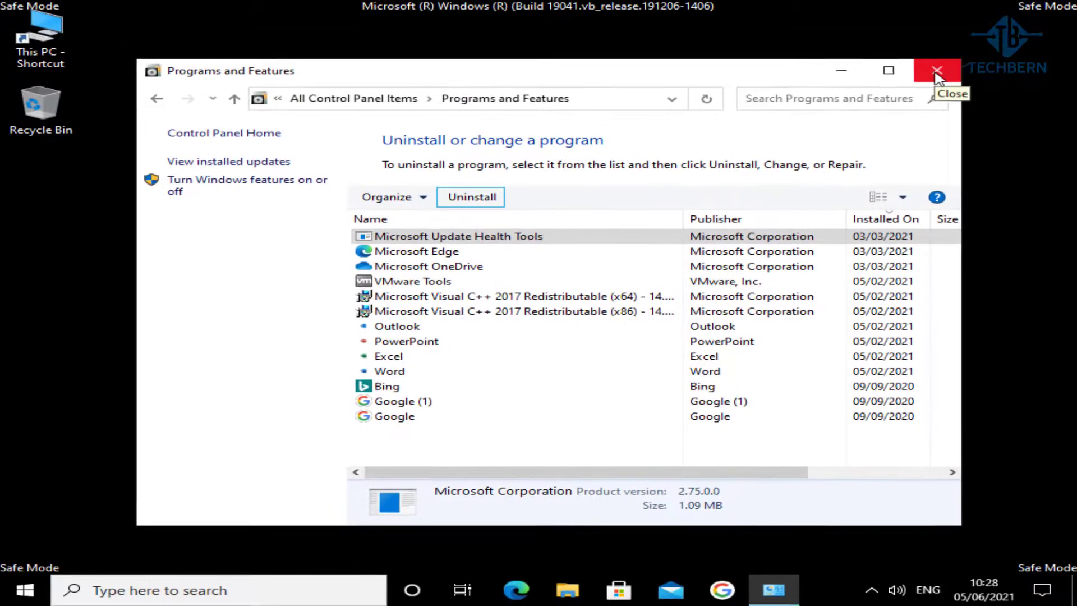
- Close Programs and Features, open an administrator Command Prompt and run sfc /scannow
{"action": "left_click", "coordinate": [938, 71]}
{"action": "left_click", "coordinate": [316, 590]}
{"action": "type", "text": "command prompt"}
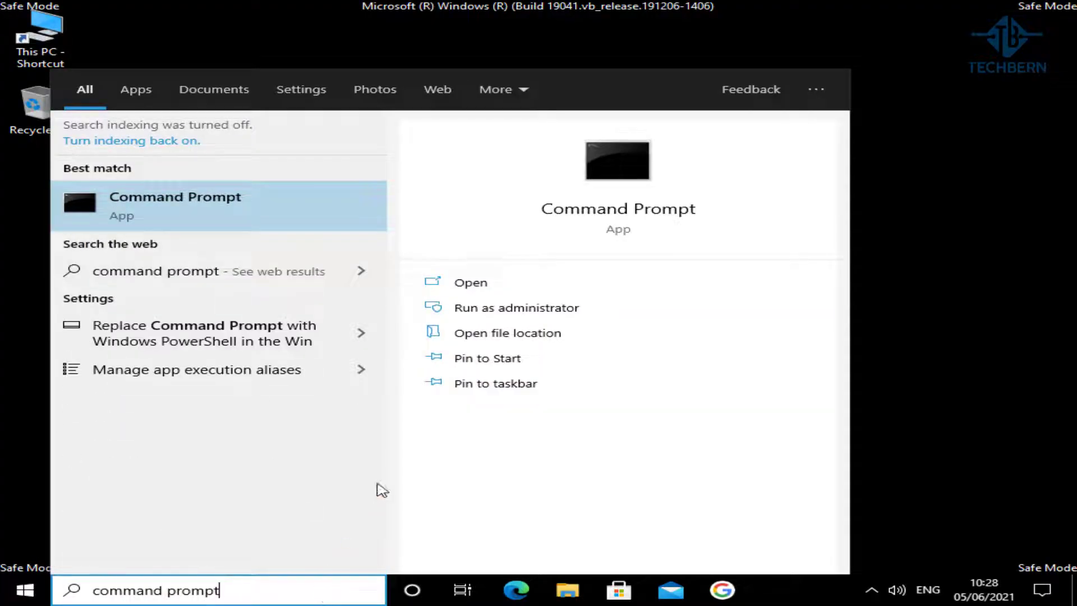
{"action": "left_click", "coordinate": [573, 312]}
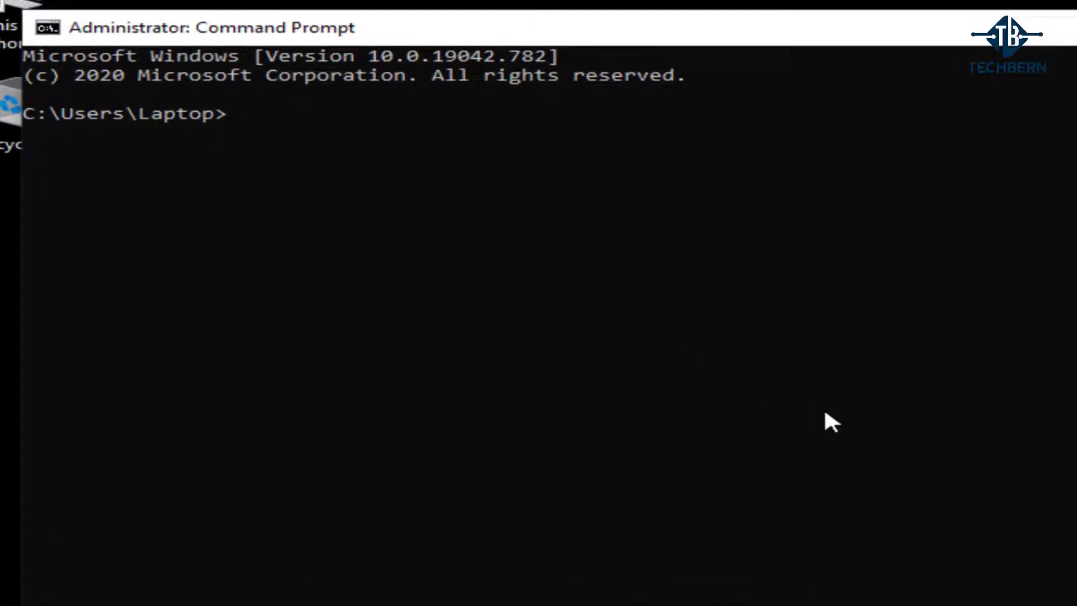
{"action": "type", "text": "sfc"}
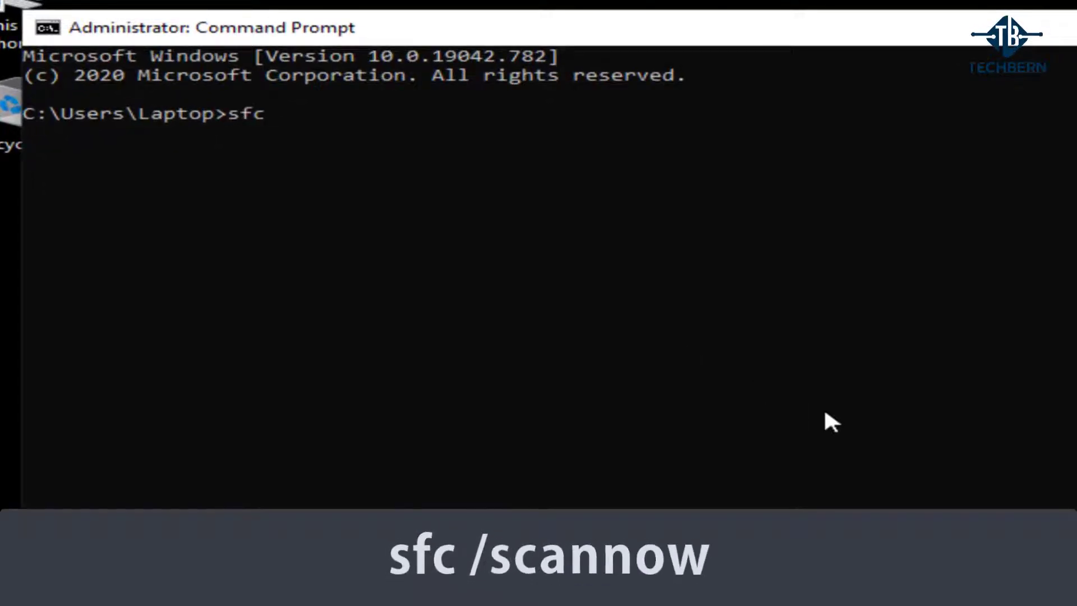
{"action": "type", "text": " /scannow"}
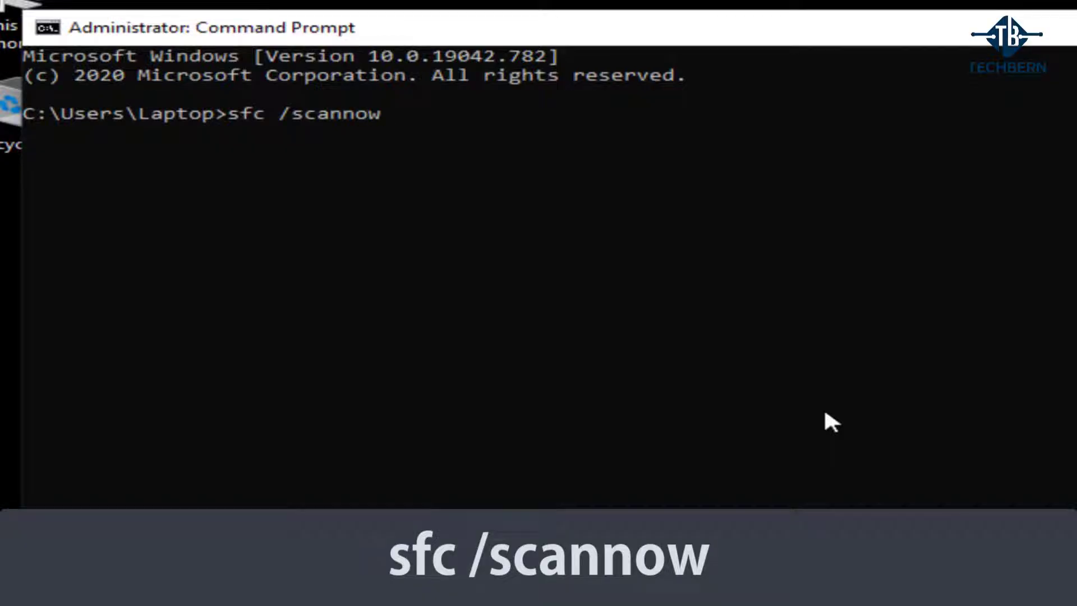
{"action": "key", "text": "Return"}
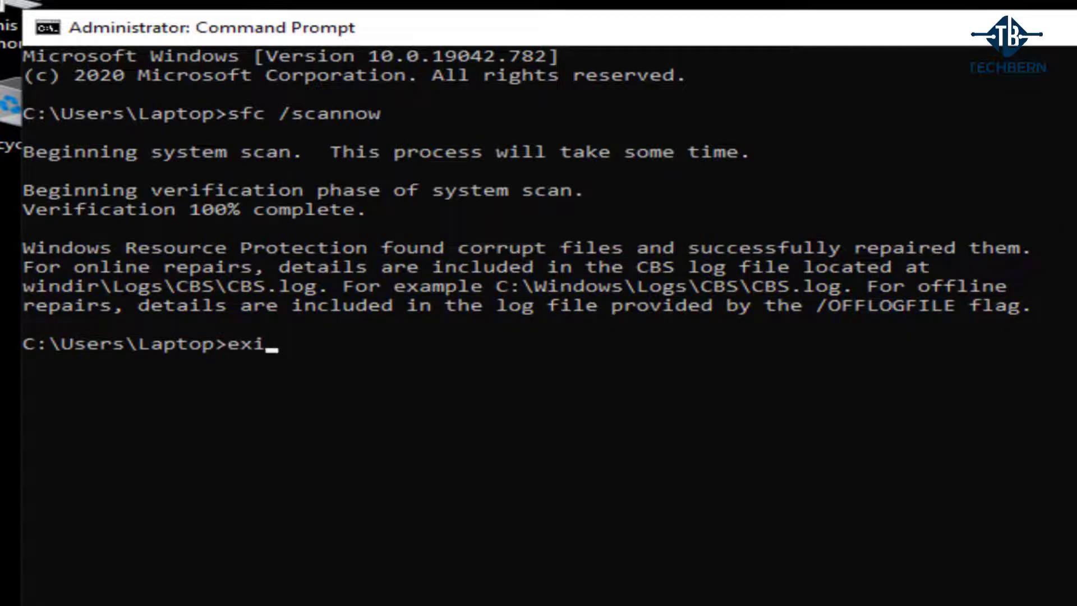
- Close the console and restart the PC from the Start right-click menu
{"action": "type", "text": "t"}
{"action": "key", "text": "Return"}
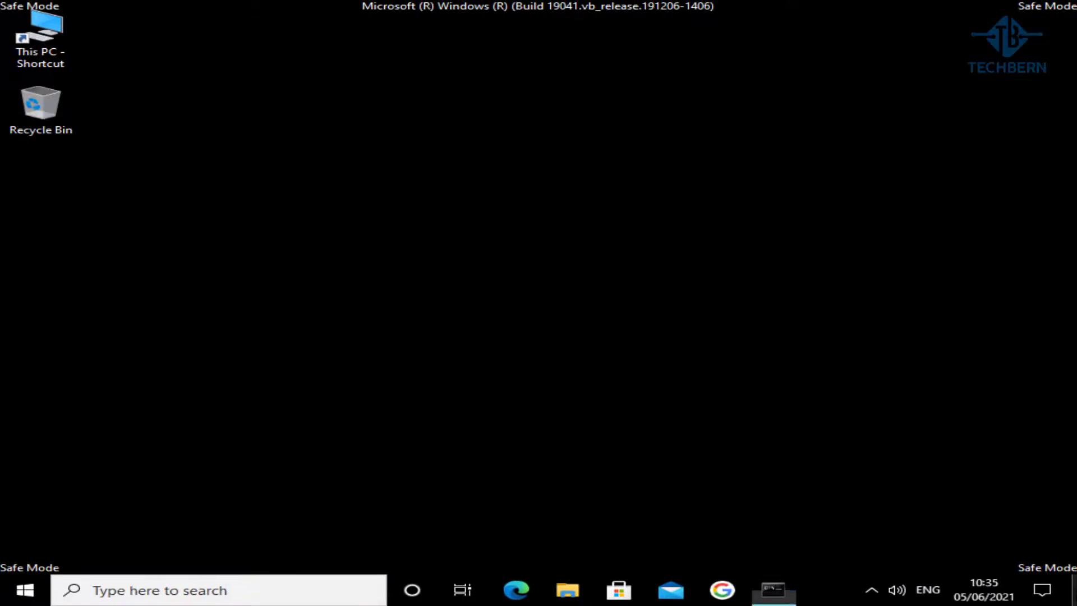
{"action": "right_click", "coordinate": [25, 590]}
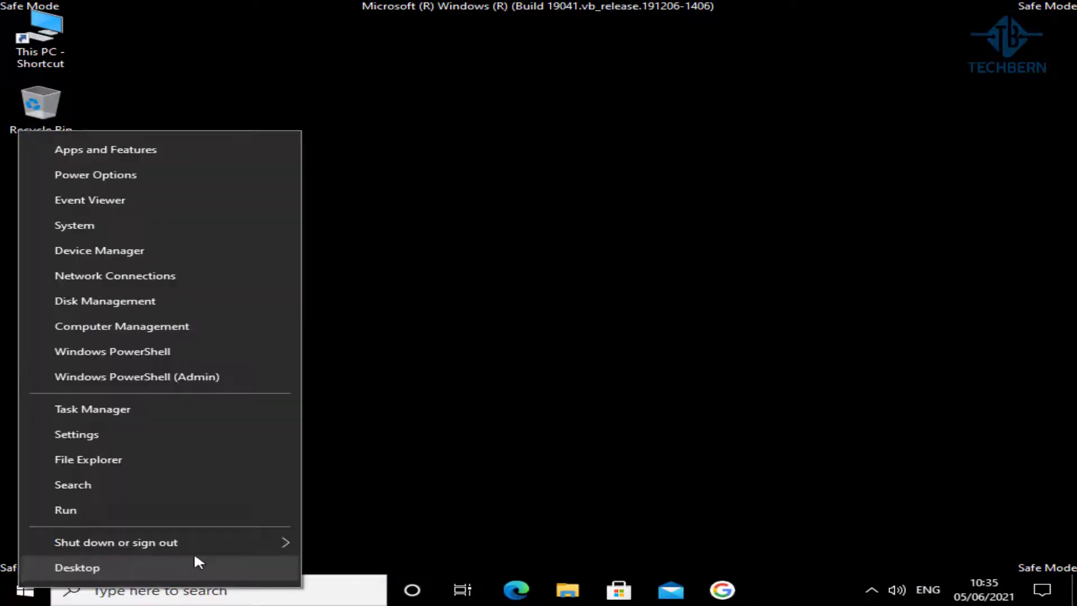
{"action": "mouse_move", "coordinate": [271, 542]}
{"action": "left_click", "coordinate": [339, 534]}
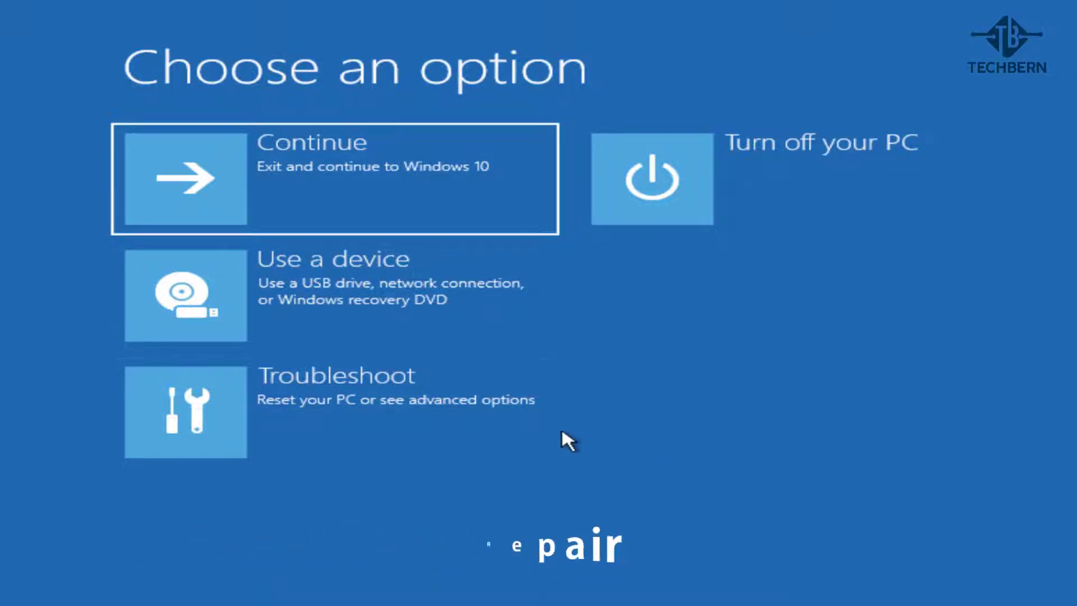
- Boot into Safe Mode via Troubleshoot > Advanced options > Startup Settings, option 4, and sign in
{"action": "left_click", "coordinate": [524, 432]}
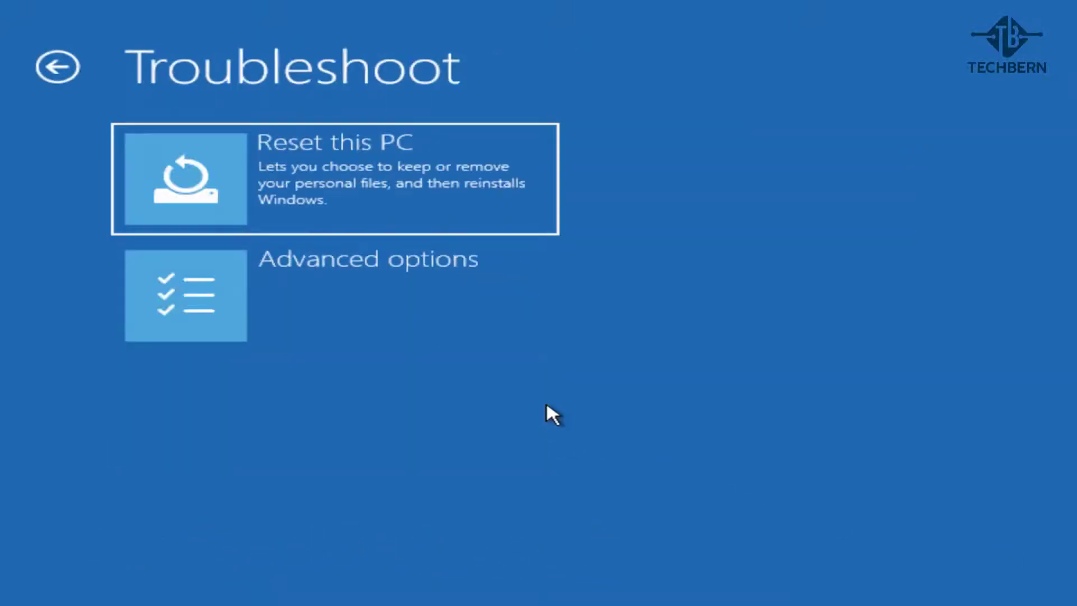
{"action": "left_click", "coordinate": [518, 315]}
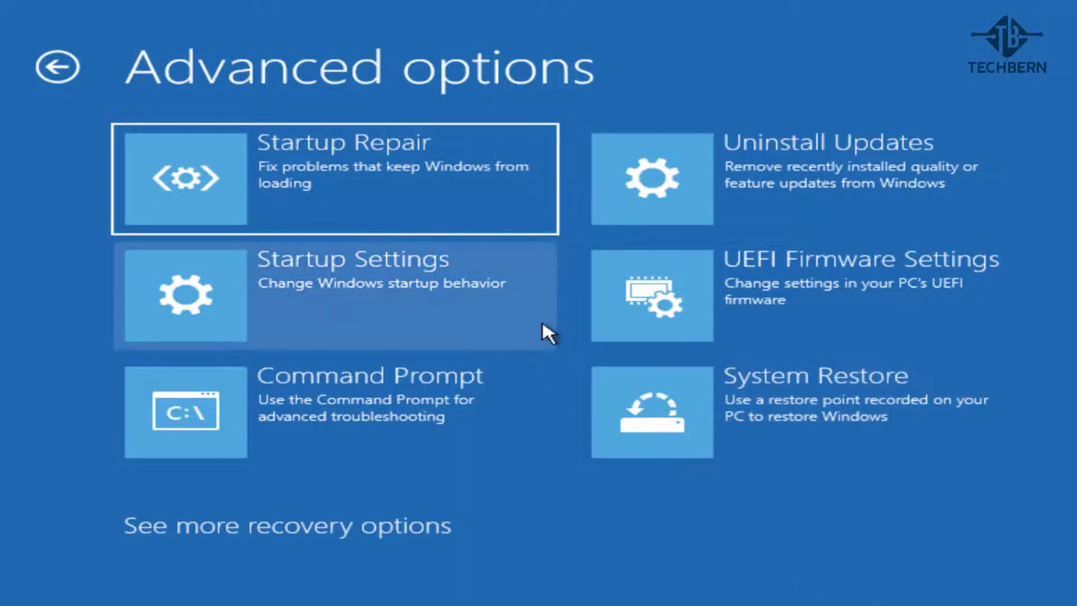
{"action": "left_click", "coordinate": [542, 324]}
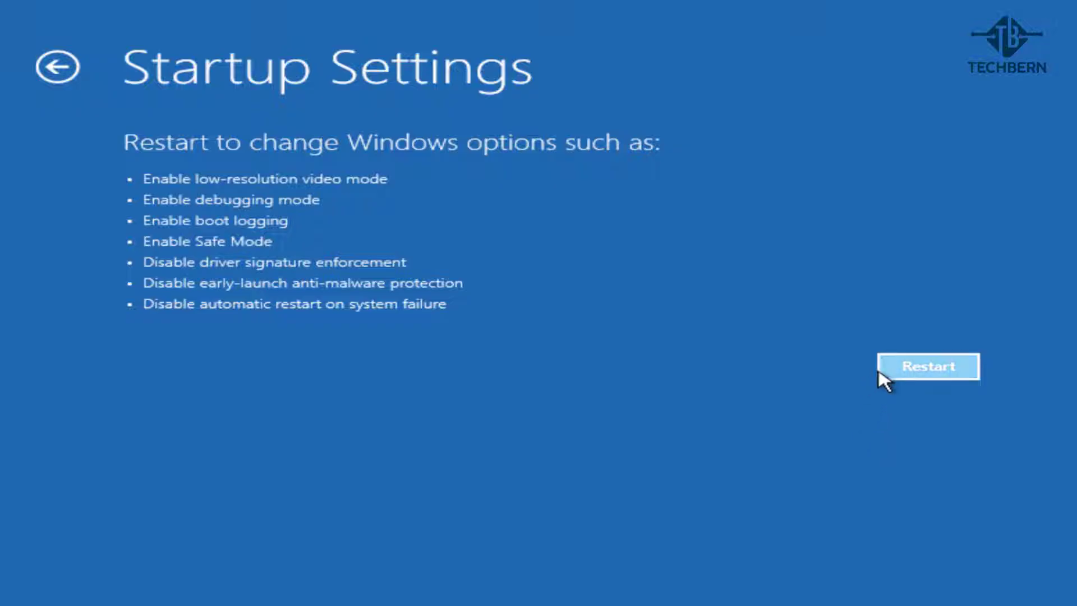
{"action": "left_click", "coordinate": [929, 366]}
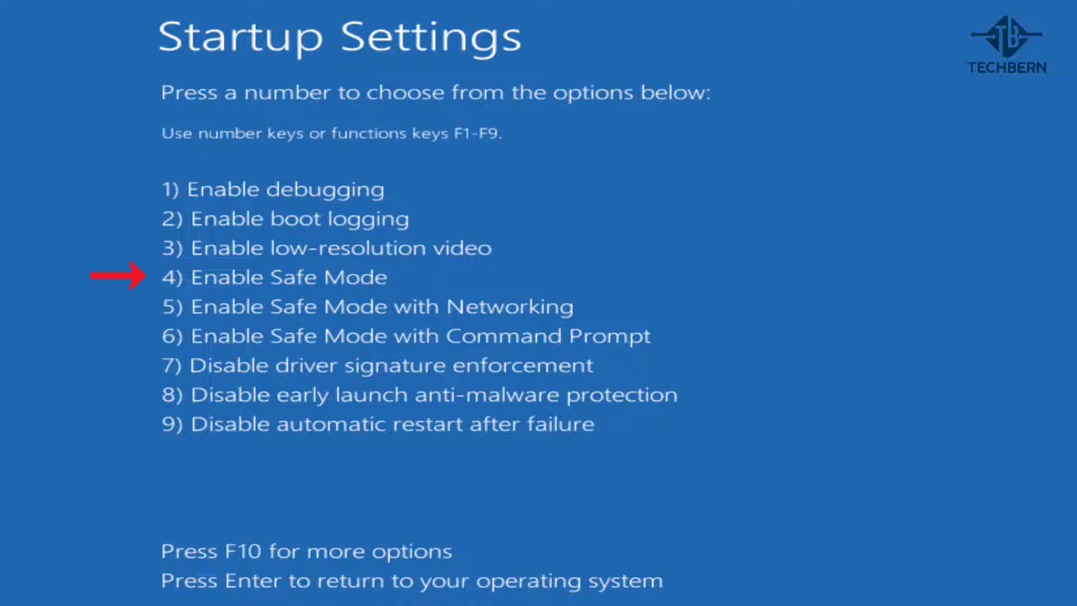
{"action": "key", "text": "4"}
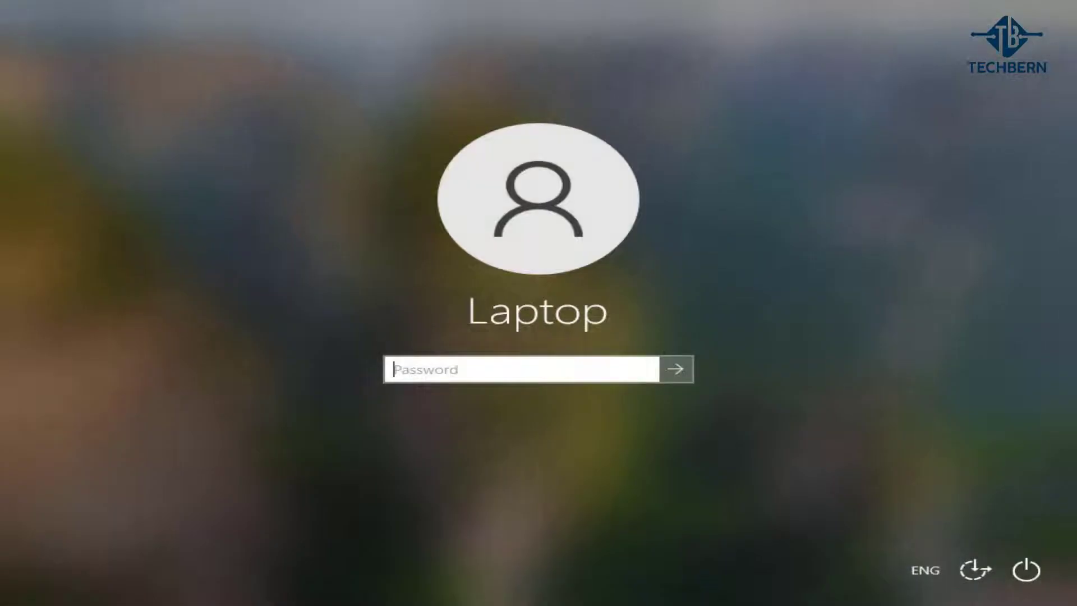
{"action": "type", "text": "••••••••••"}
{"action": "key", "text": "Return"}
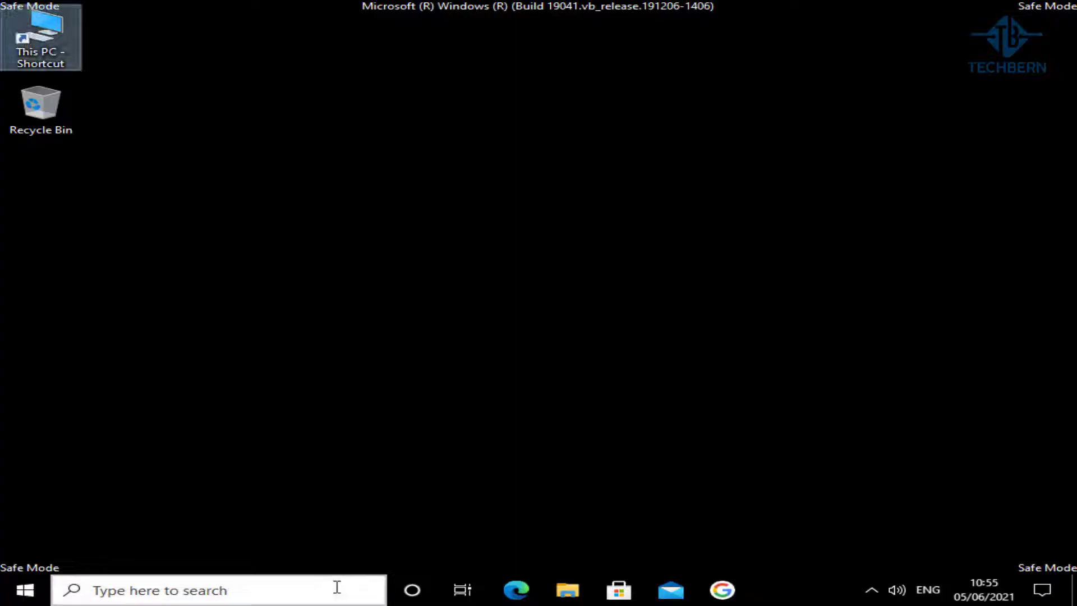
- Open Command Prompt as administrator and run dism /online /cleanup-image /scanhealth
{"action": "left_click", "coordinate": [336, 589]}
{"action": "type", "text": "command prompt"}
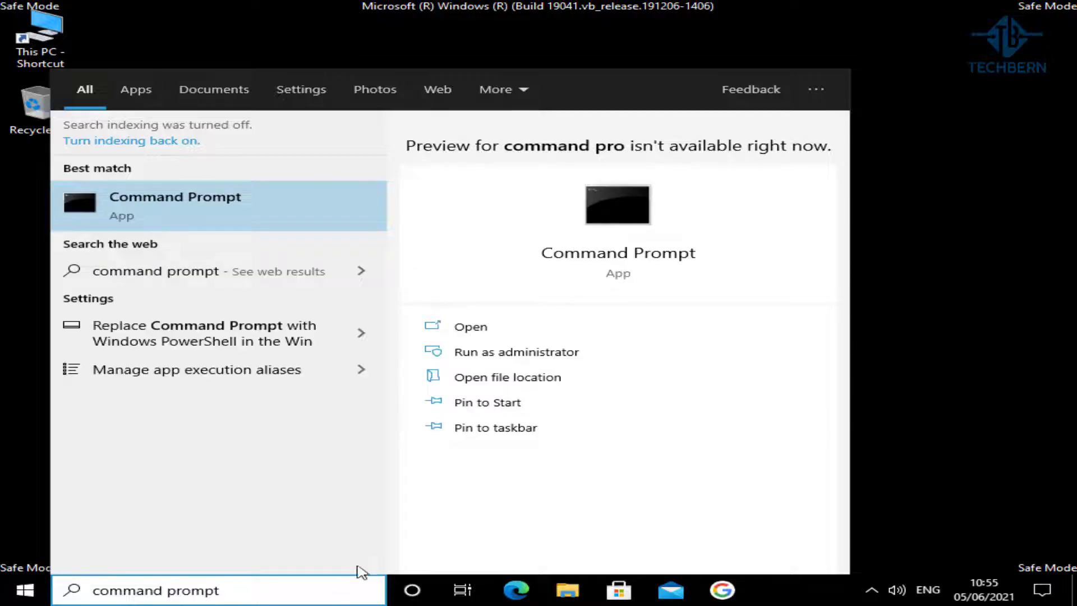
{"action": "left_click", "coordinate": [527, 356]}
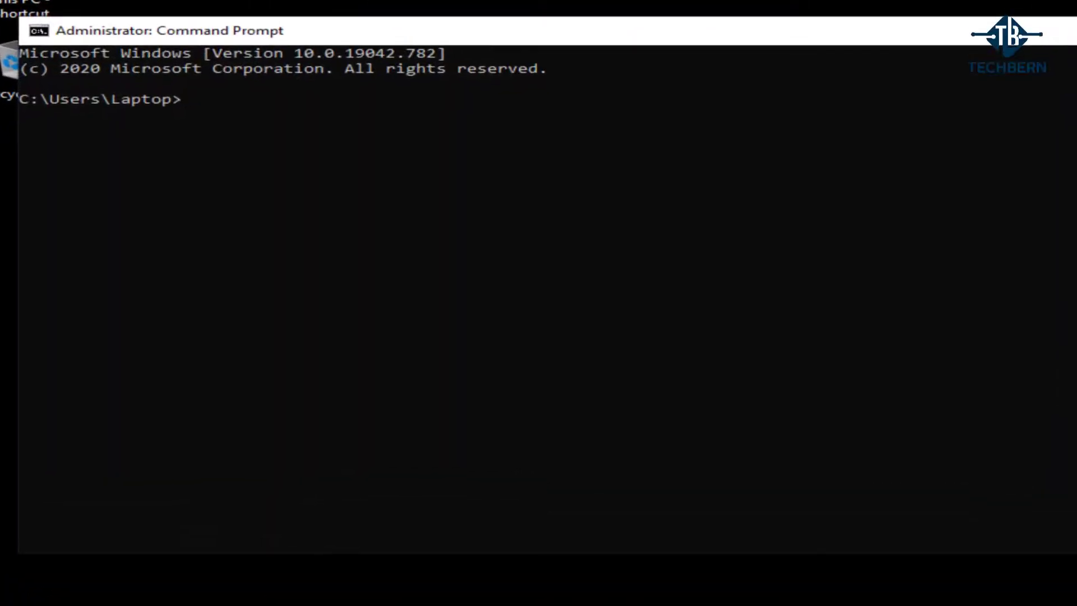
{"action": "type", "text": "dism"}
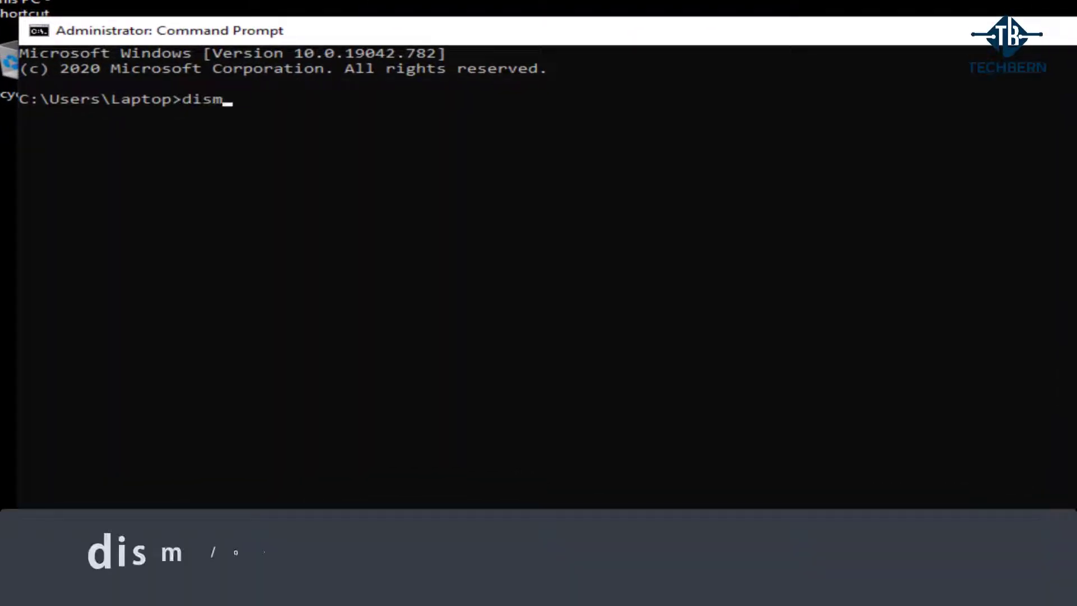
{"action": "type", "text": " /onli"}
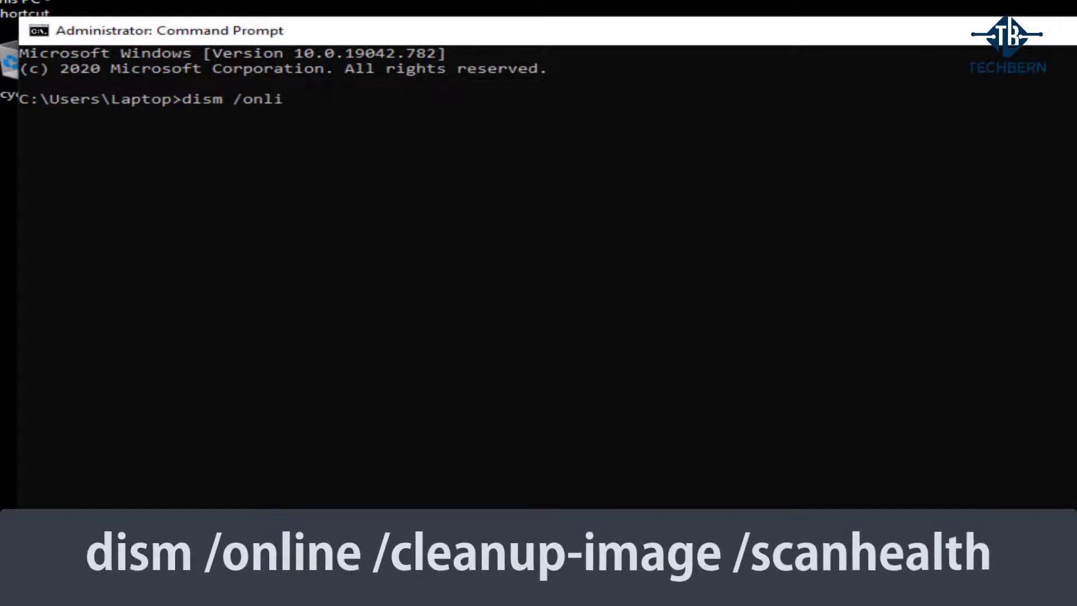
{"action": "type", "text": "ne /cleanup"}
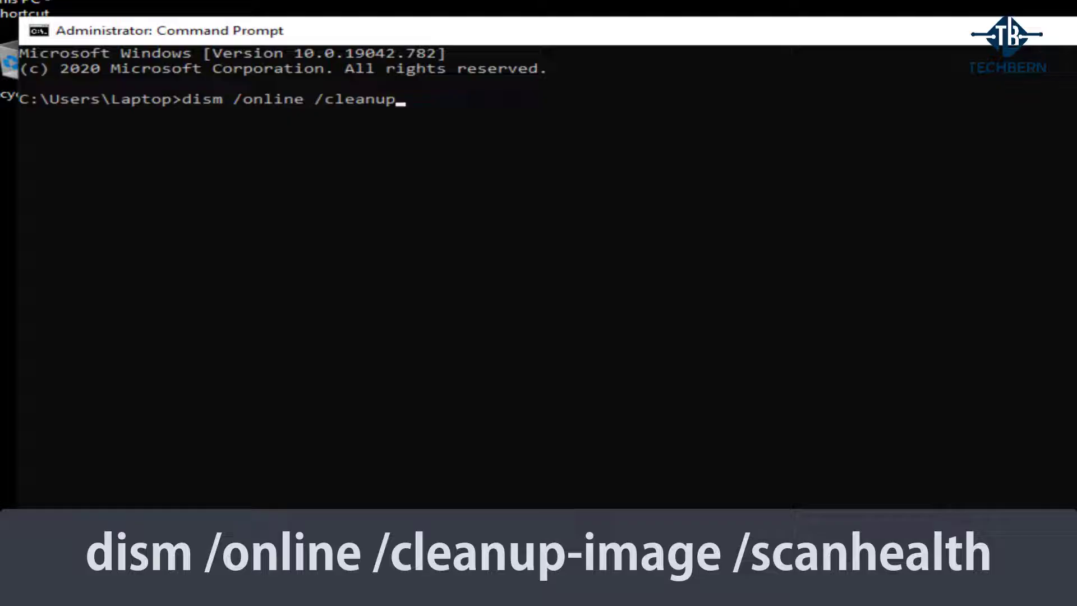
{"action": "type", "text": "-image /scanhealth"}
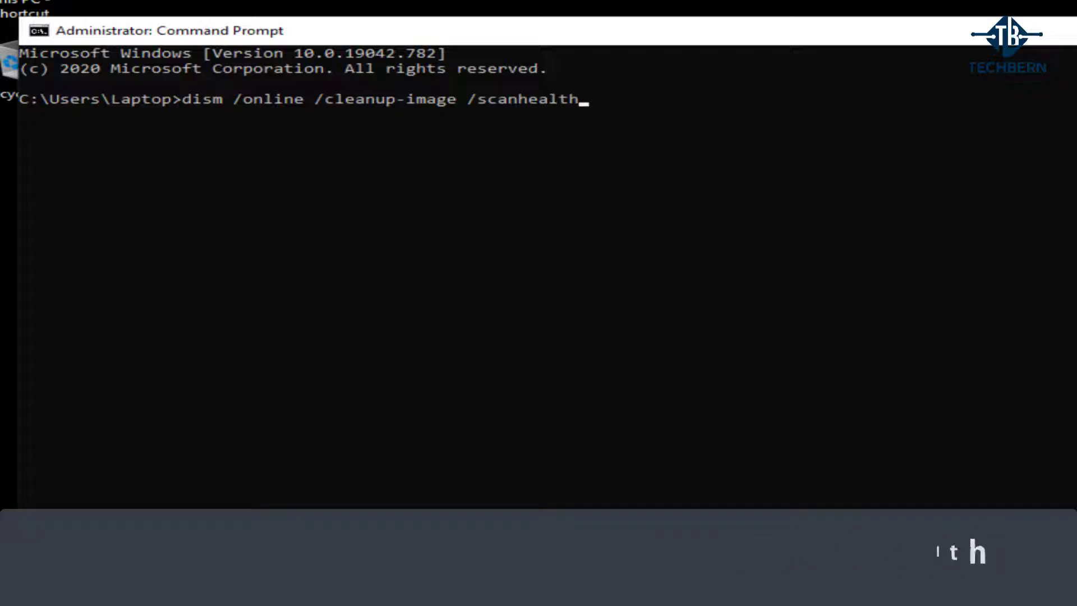
{"action": "key", "text": "Return"}
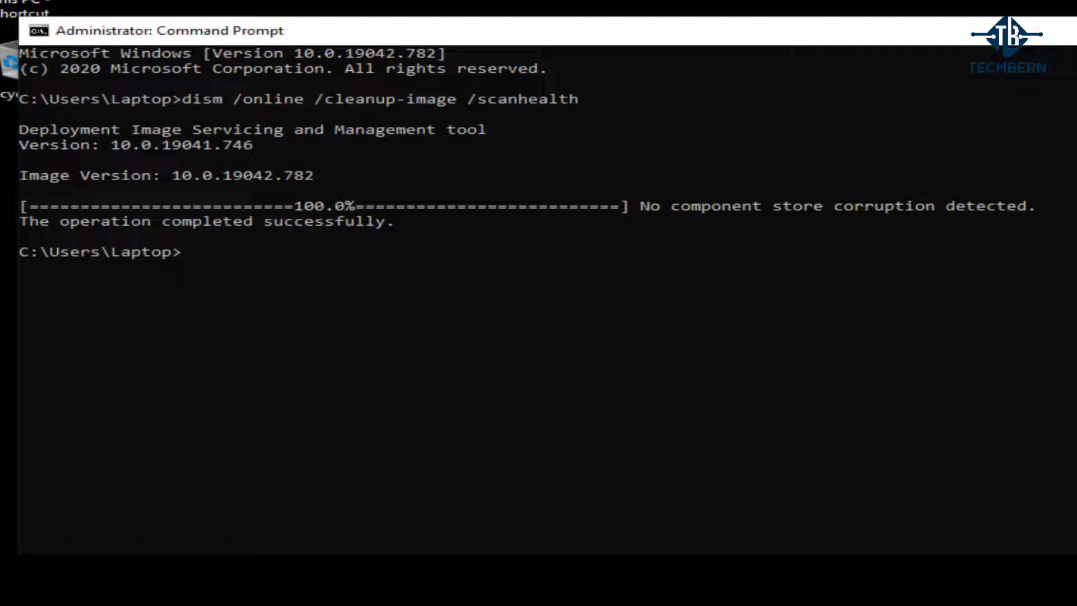
- Run dism /online /cleanup-image /checkhealth, then dism /online /cleanup-image /restorehealth
{"action": "type", "text": "dism "}
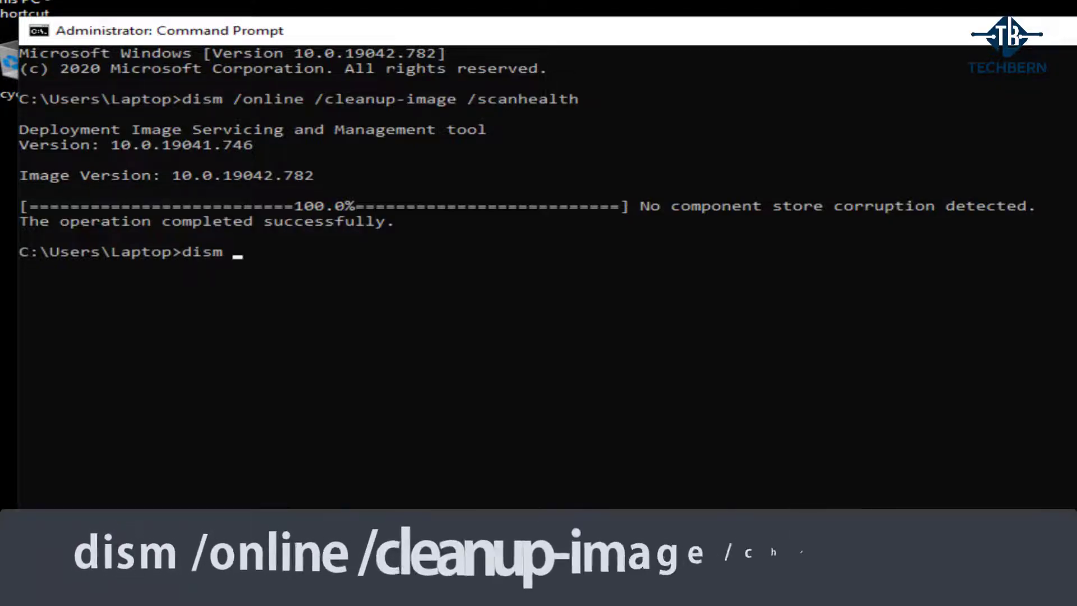
{"action": "type", "text": "/online"}
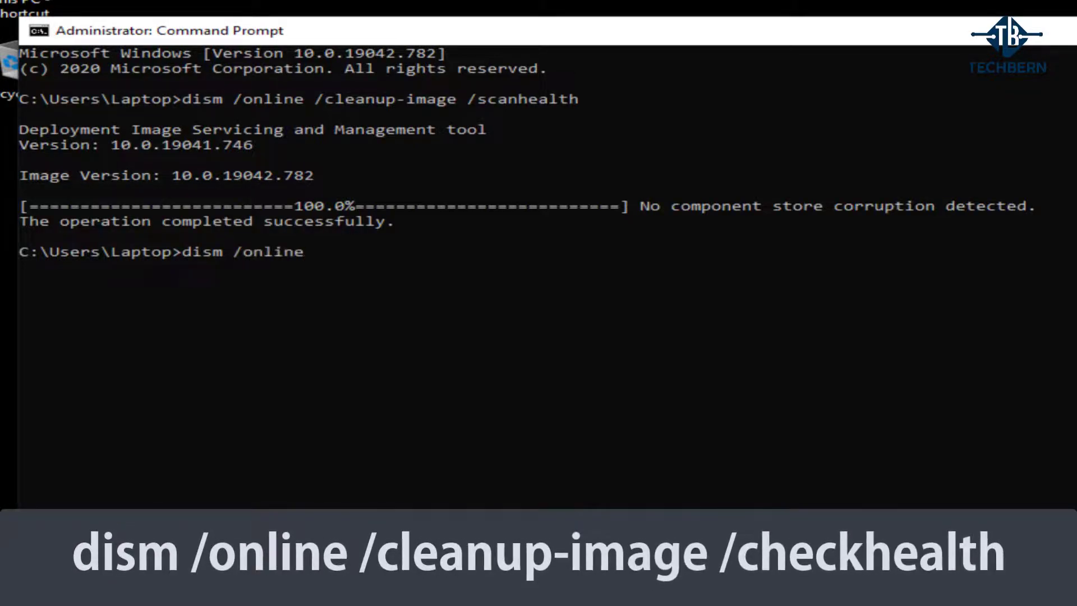
{"action": "type", "text": " /cleanup"}
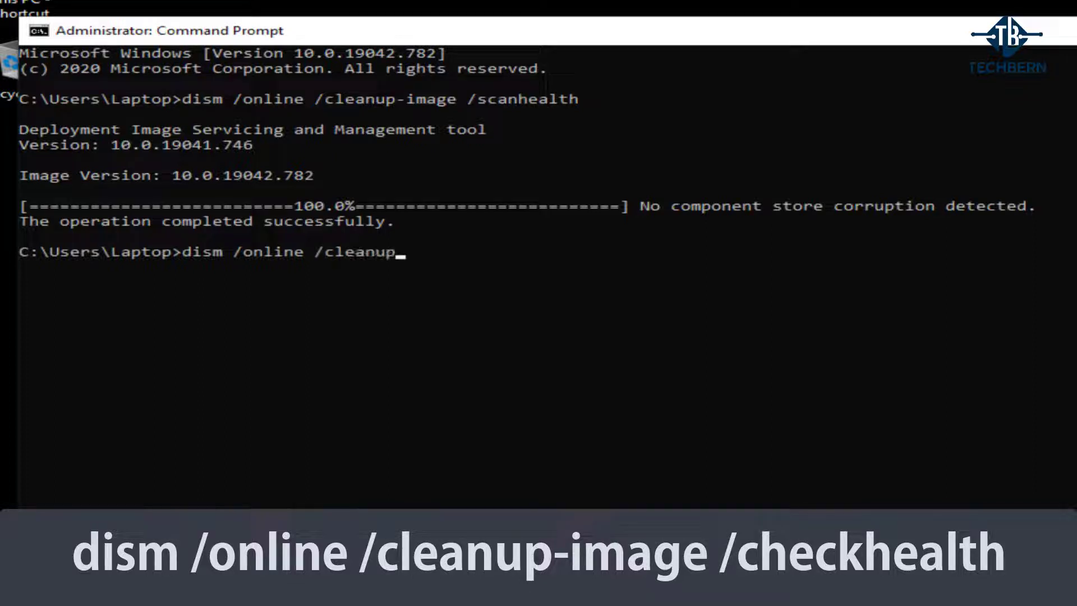
{"action": "type", "text": "-image /c"}
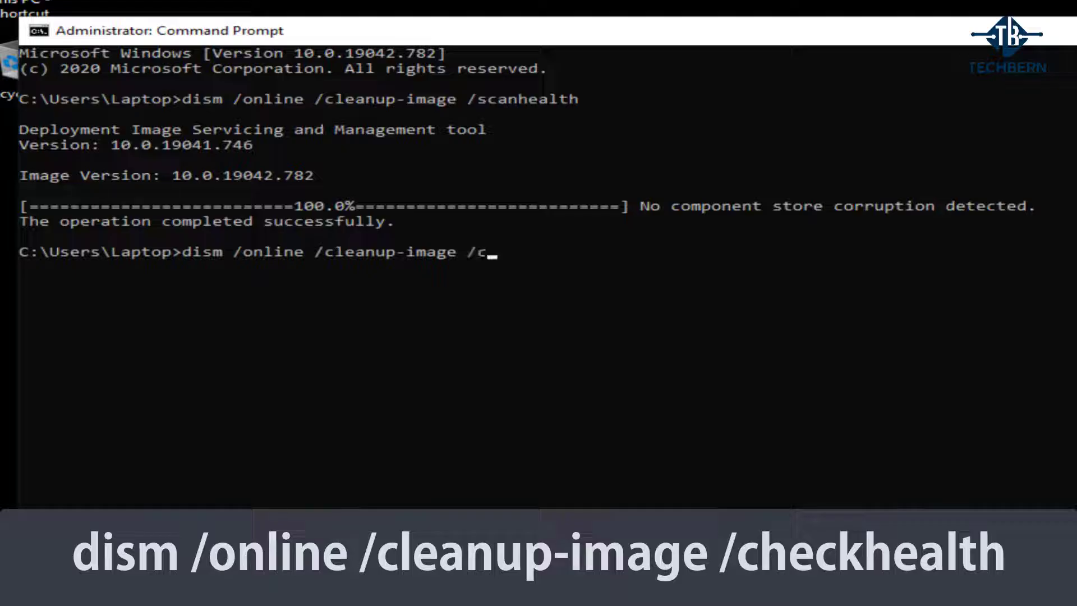
{"action": "type", "text": "heckhealth"}
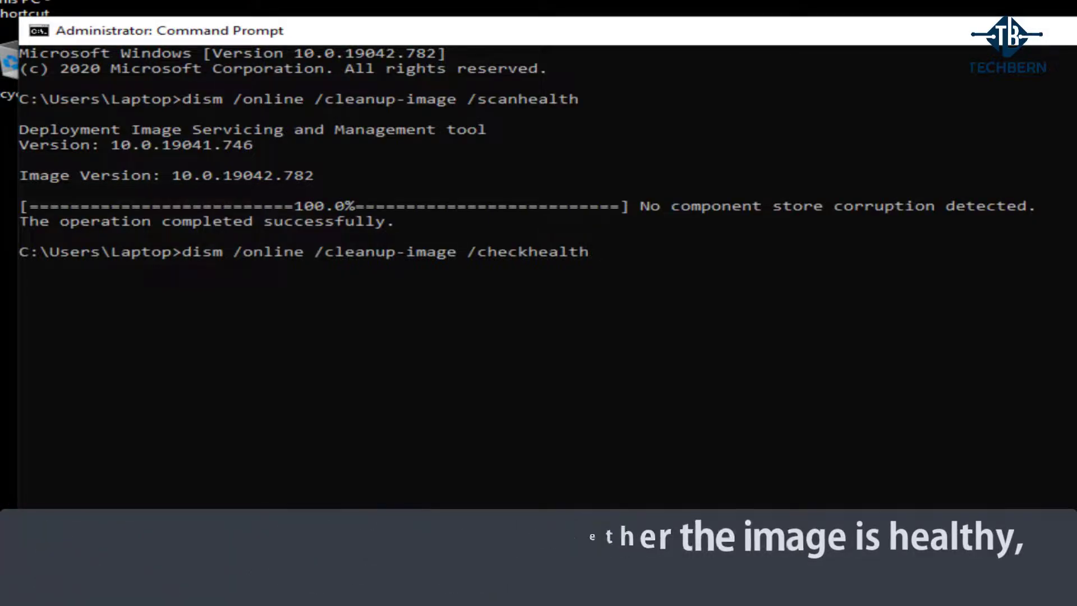
{"action": "key", "text": "Return"}
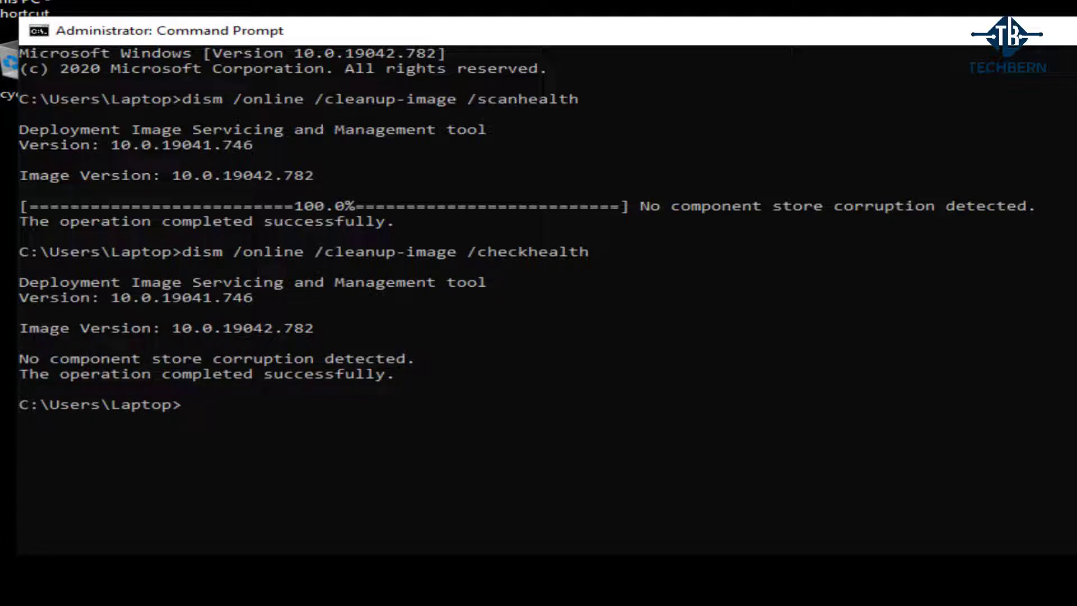
{"action": "scroll", "coordinate": [998, 531], "scroll_direction": "down", "scroll_amount": 3}
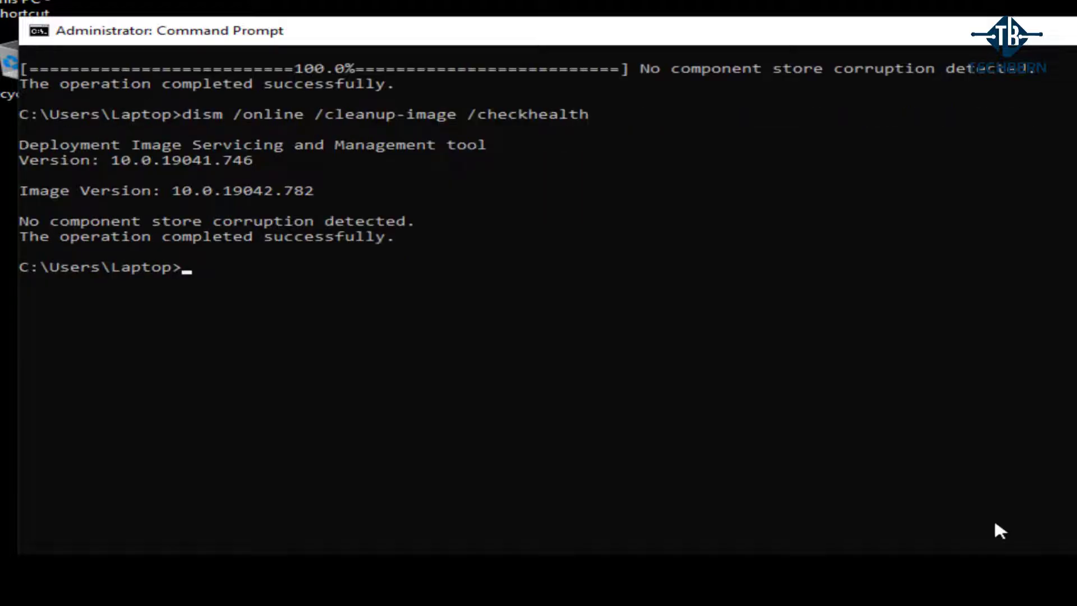
{"action": "scroll", "coordinate": [995, 528], "scroll_direction": "down", "scroll_amount": 1}
{"action": "type", "text": "dism"}
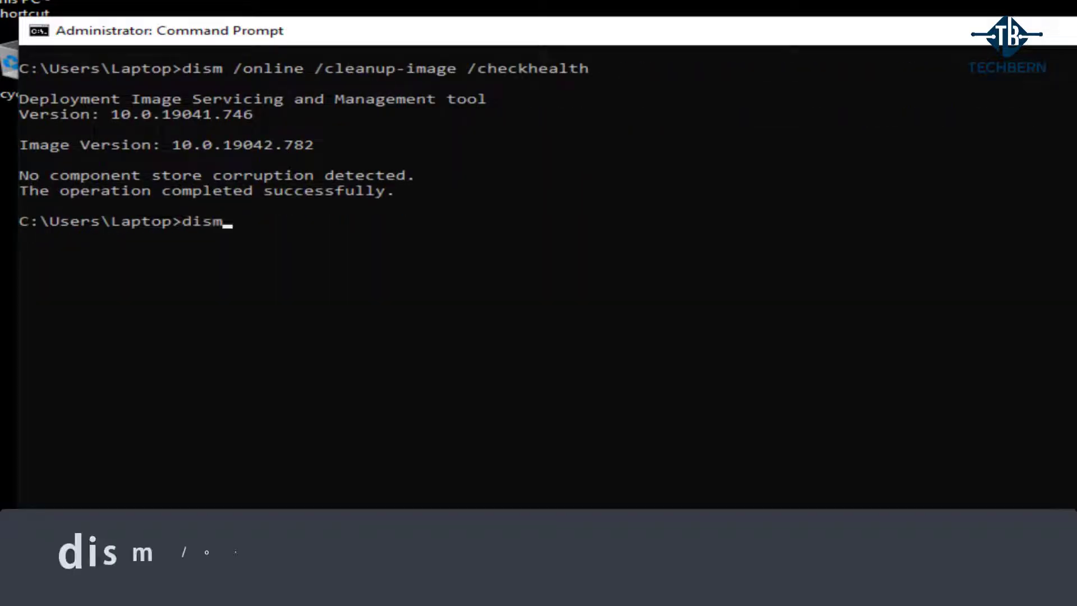
{"action": "type", "text": " /online"}
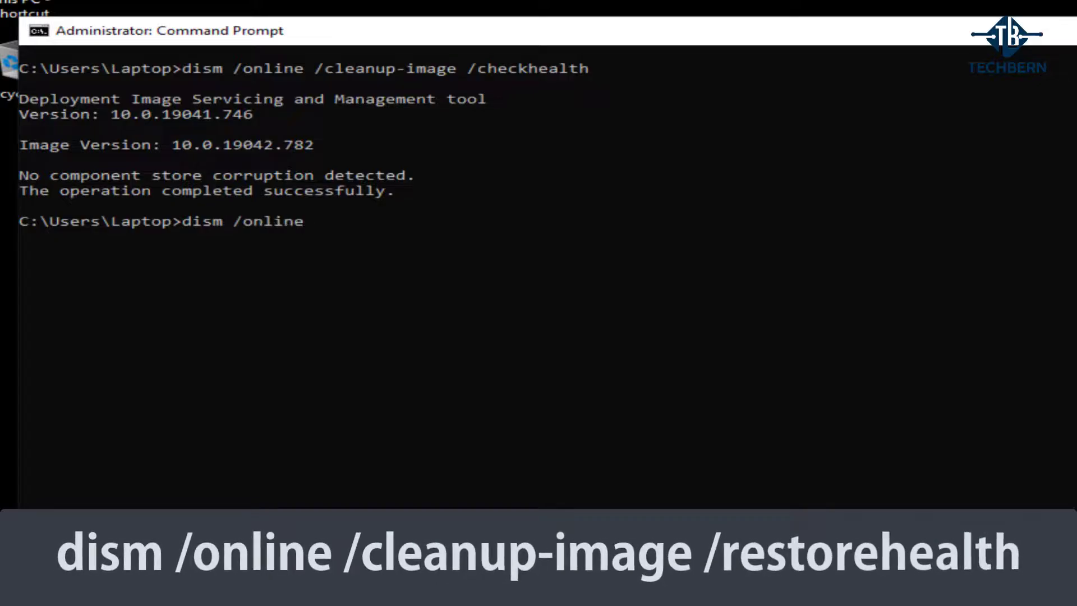
{"action": "type", "text": " /clean"}
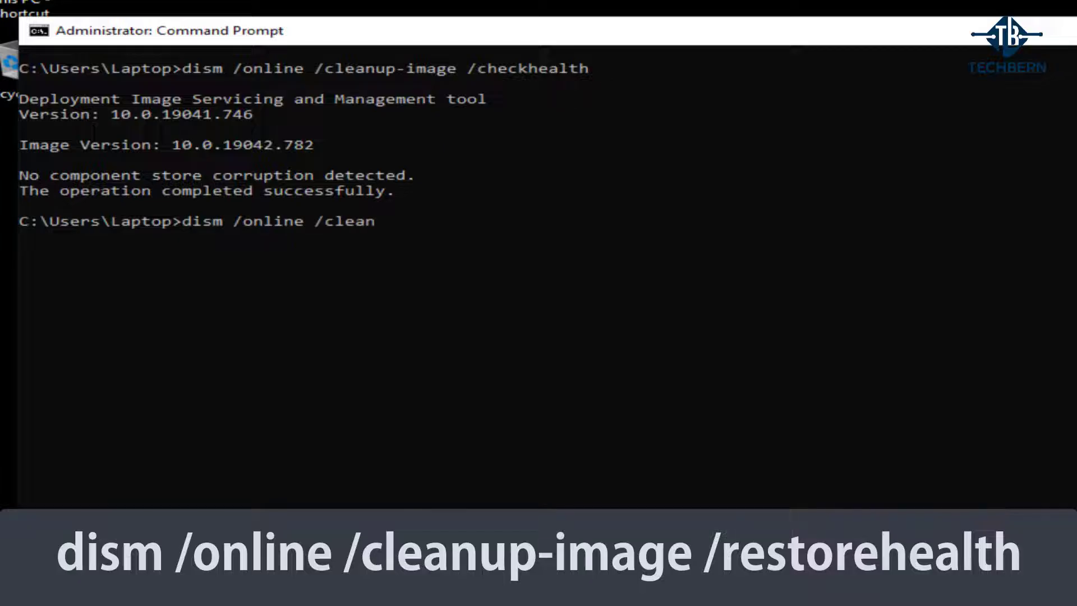
{"action": "type", "text": "up-image /restorehealth"}
{"action": "key", "text": "Return"}
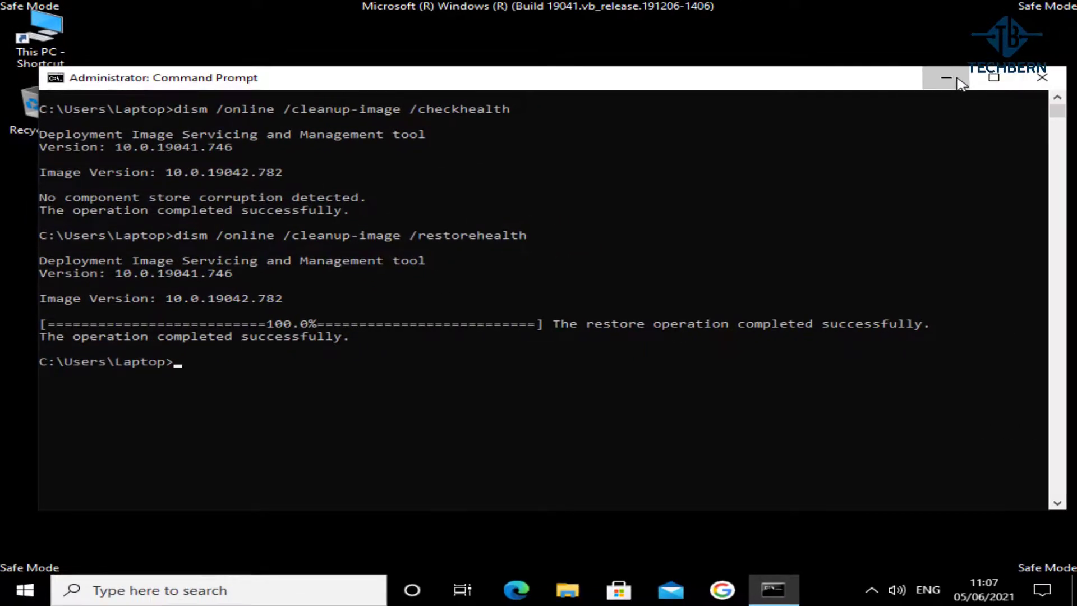
- Check in This PC that ESD-USB is drive E:, then return to Command Prompt
{"action": "left_click", "coordinate": [946, 78]}
{"action": "double_click", "coordinate": [52, 27]}
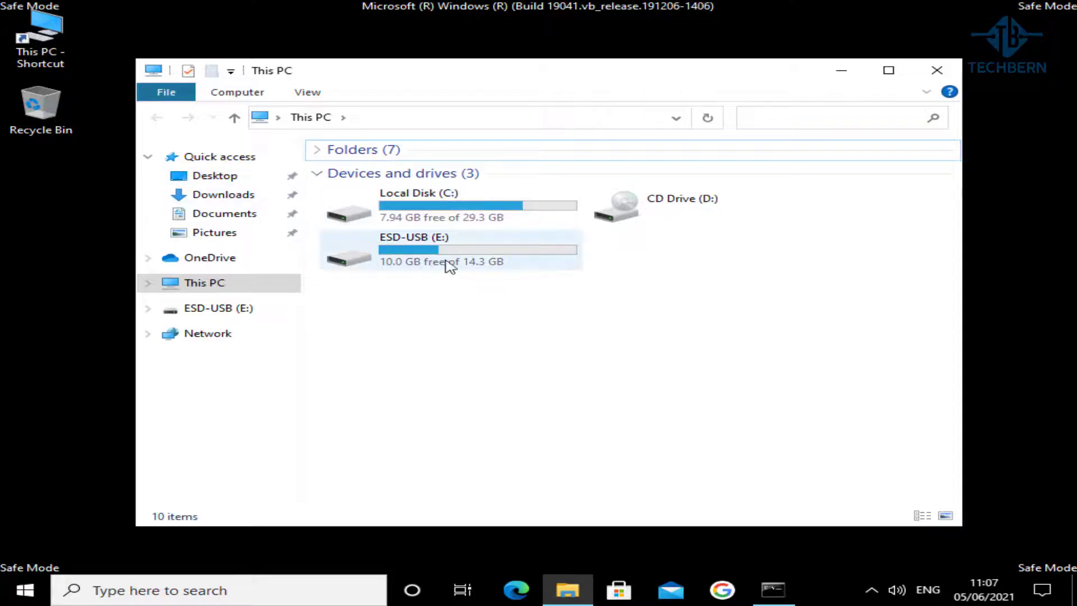
{"action": "left_click", "coordinate": [557, 264]}
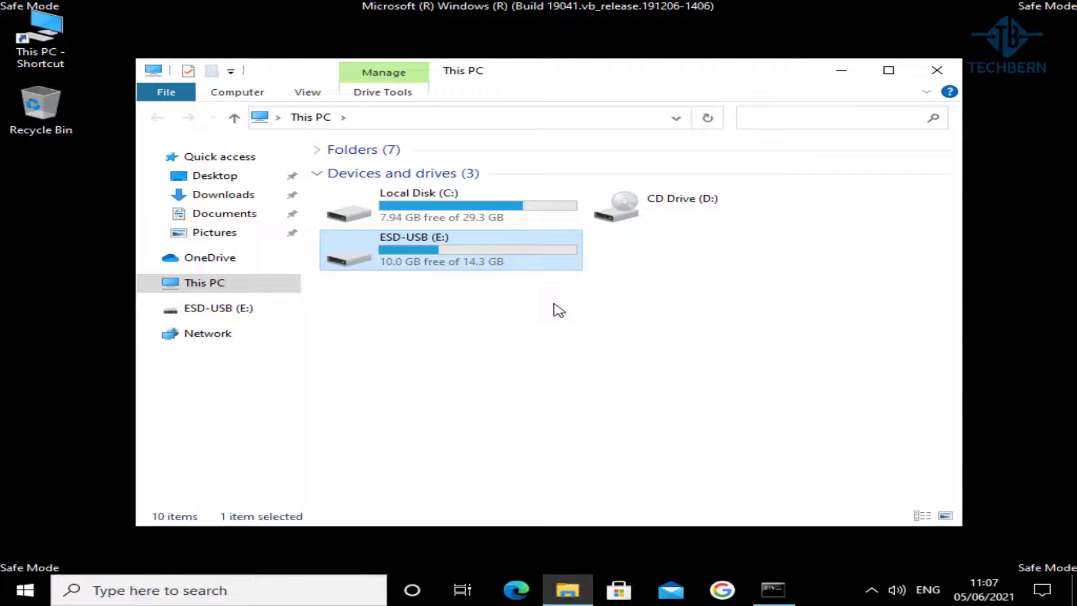
{"action": "left_click", "coordinate": [838, 73]}
{"action": "left_click", "coordinate": [785, 592]}
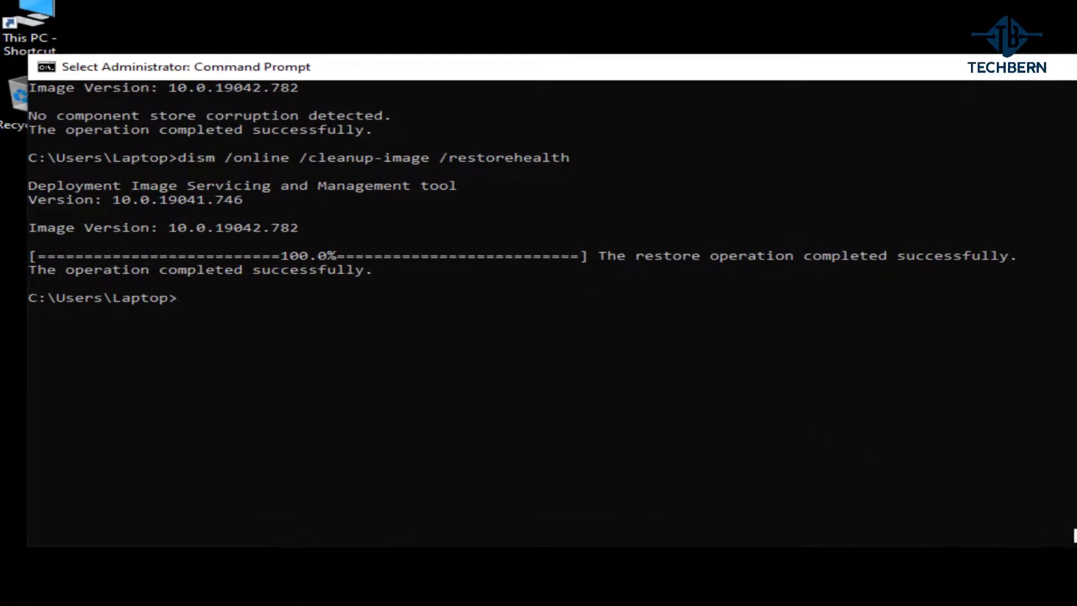
- Run DISM restorehealth with source esd:E:\sources\install.esd:1 and /limitaccess, then type exit
{"action": "key", "text": "Escape"}
{"action": "type", "text": "dis"}
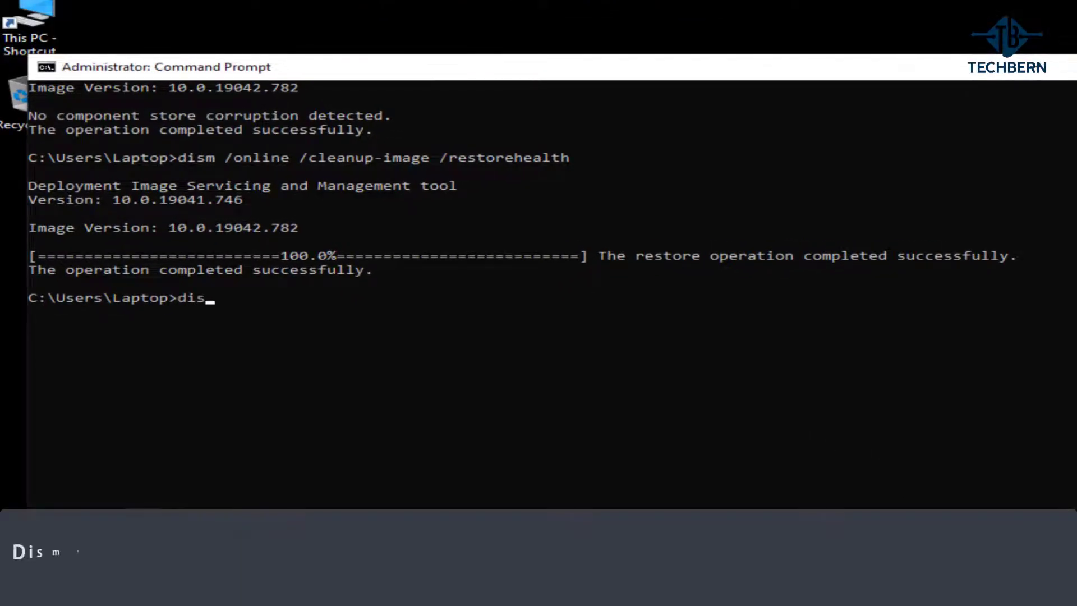
{"action": "type", "text": "m /online /cleanup-image"}
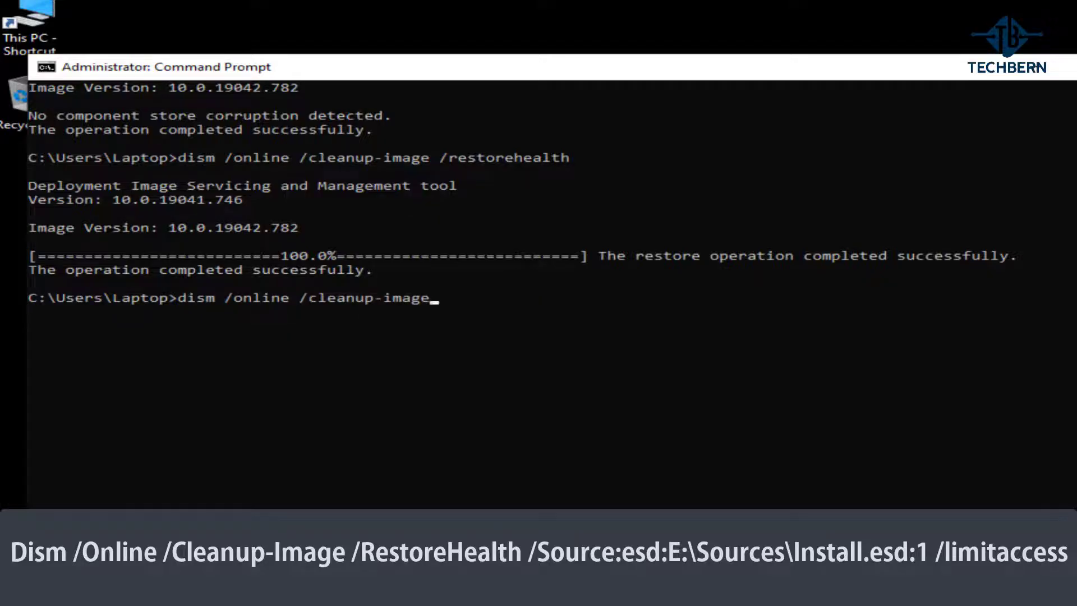
{"action": "type", "text": " /restorehealth"}
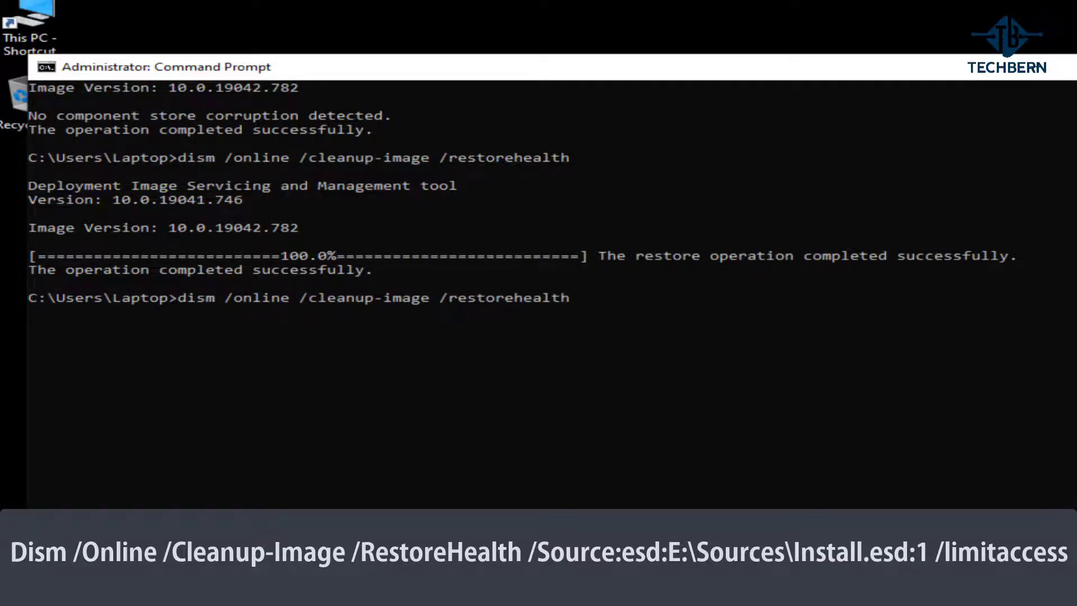
{"action": "type", "text": " /source:esd:E:"}
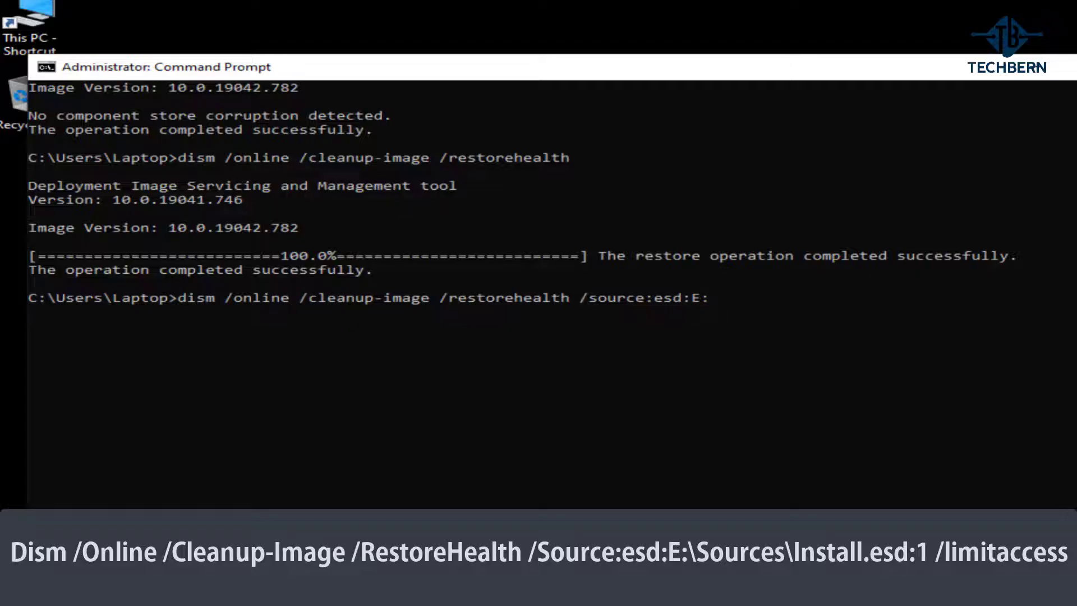
{"action": "type", "text": "\\sources\\insta"}
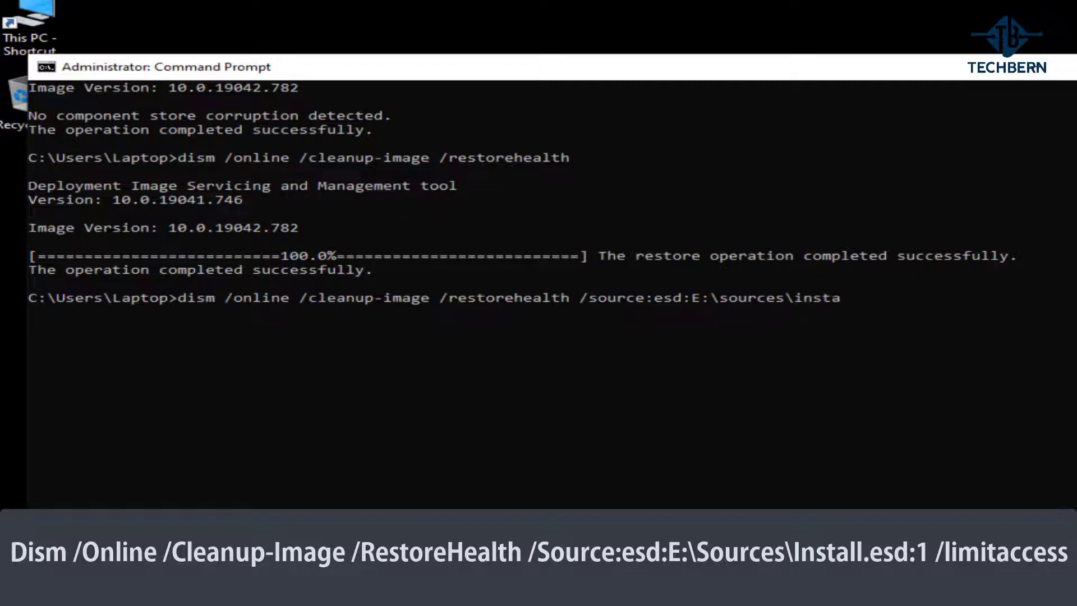
{"action": "type", "text": "ll.esd:1 /li"}
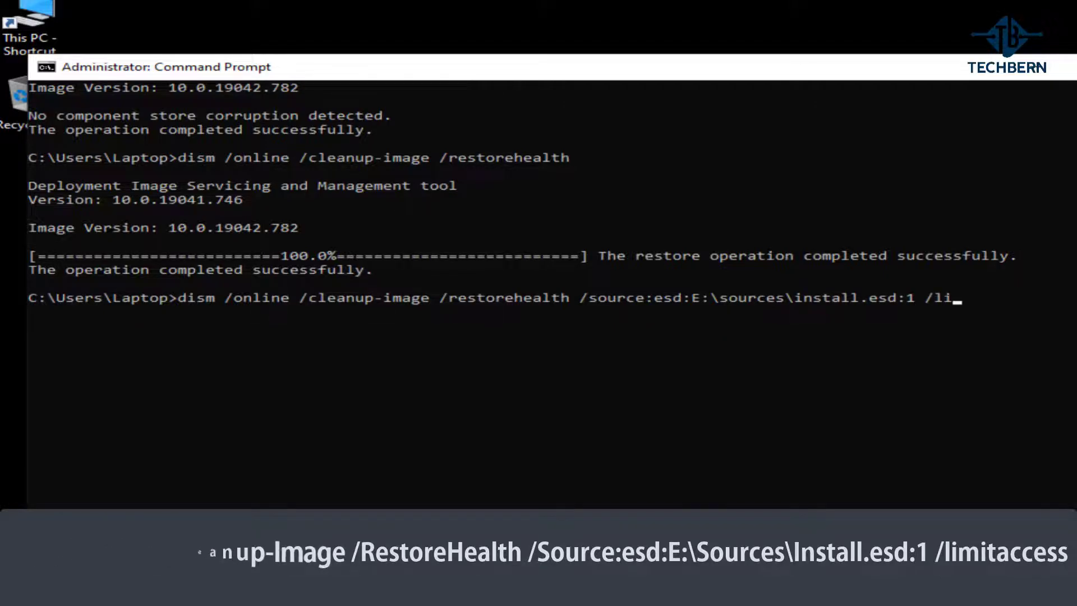
{"action": "type", "text": "mitaccess"}
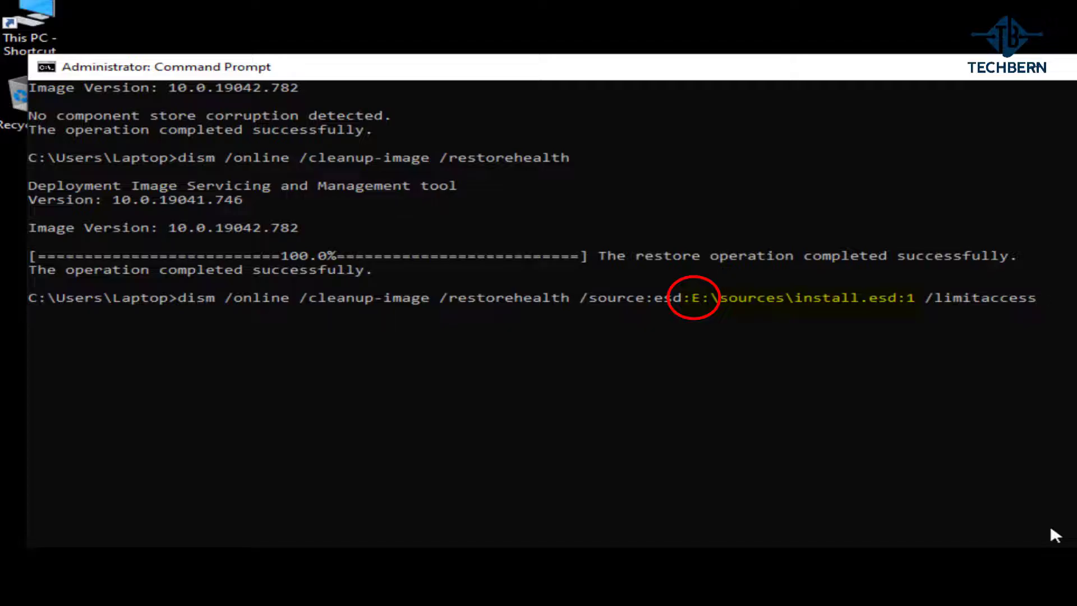
{"action": "key", "text": "Return"}
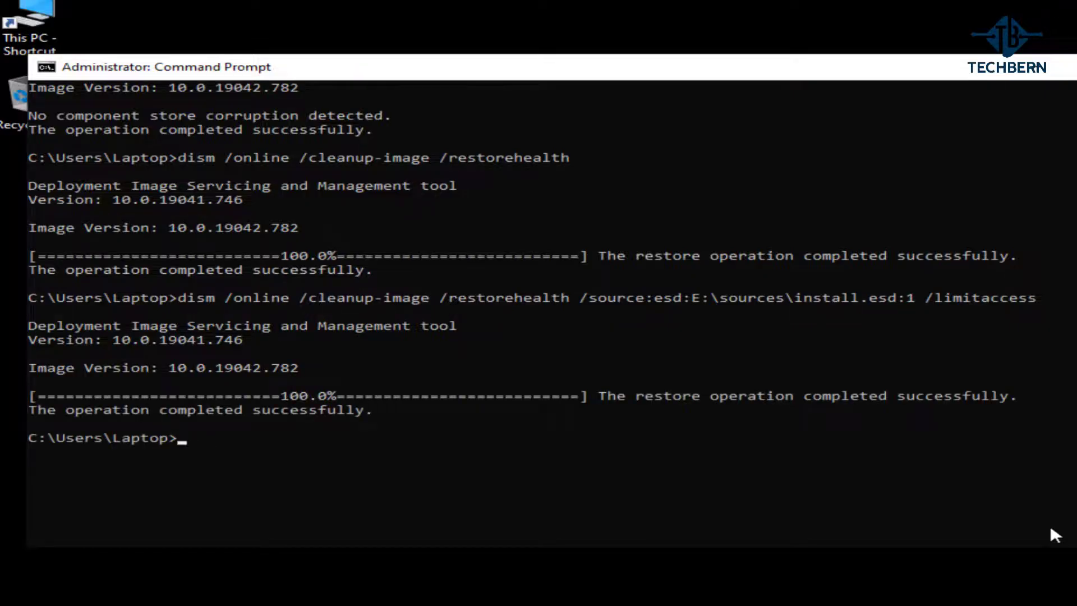
{"action": "type", "text": "exit"}
- Close the Command Prompt and restart the PC from the Start right-click menu
{"action": "key", "text": "Return"}
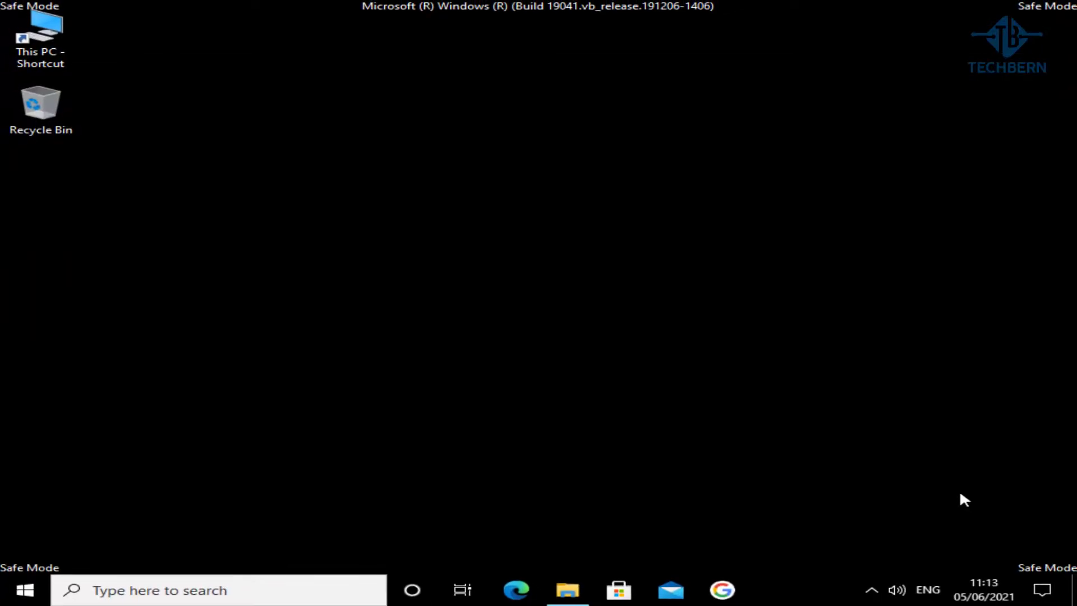
{"action": "right_click", "coordinate": [6, 596]}
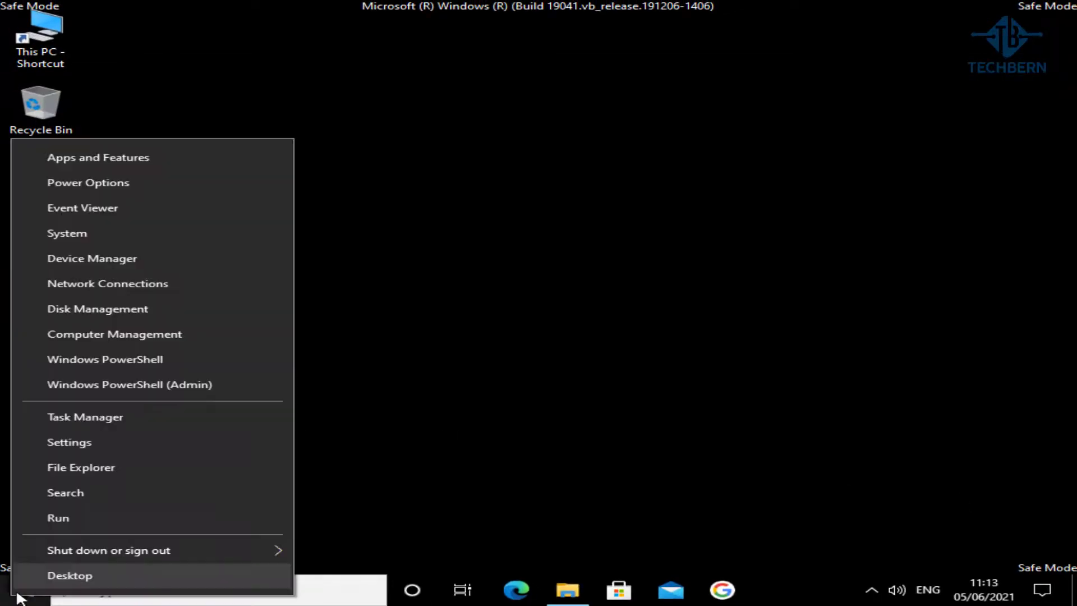
{"action": "mouse_move", "coordinate": [183, 546]}
{"action": "left_click", "coordinate": [311, 544]}
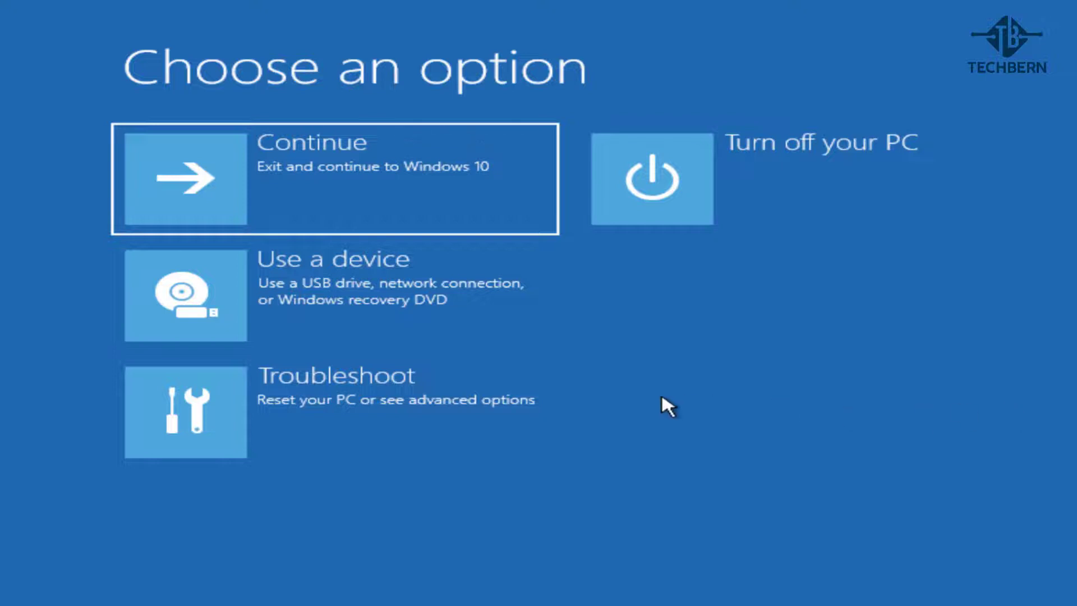
- Choose Troubleshoot > Reset this PC > Keep my files and verify the account with its password
{"action": "left_click", "coordinate": [530, 432]}
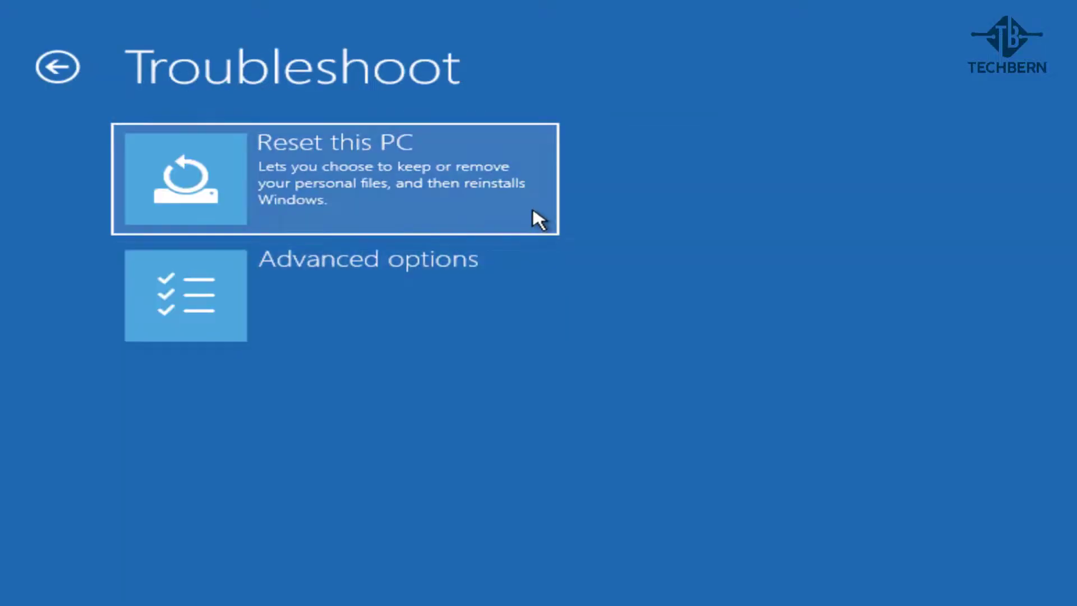
{"action": "left_click", "coordinate": [533, 209]}
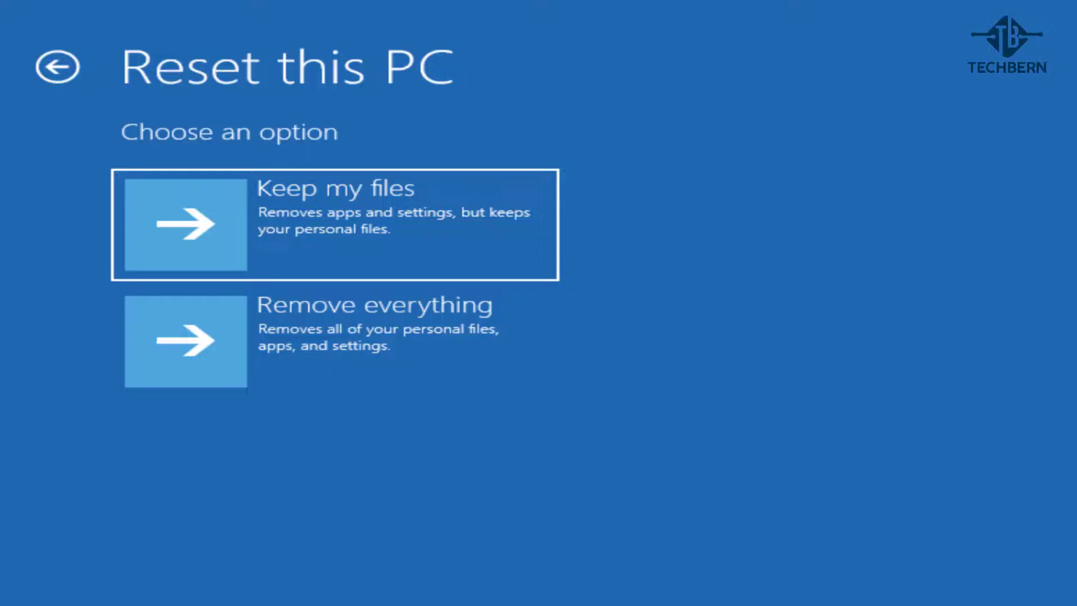
{"action": "left_click", "coordinate": [532, 256]}
{"action": "left_click", "coordinate": [409, 192]}
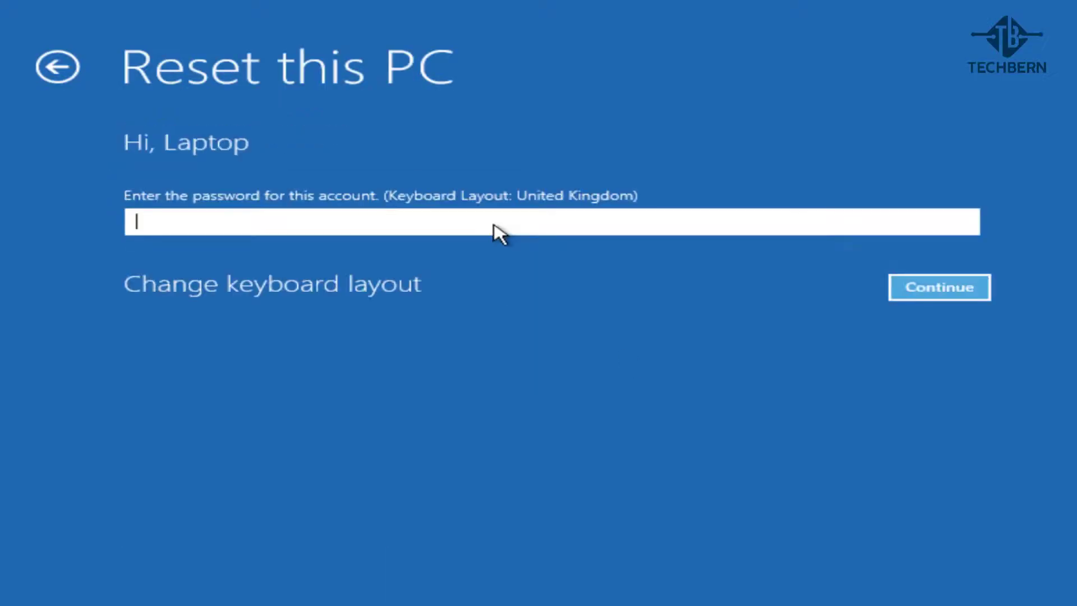
{"action": "type", "text": "************"}
{"action": "left_click", "coordinate": [895, 290]}
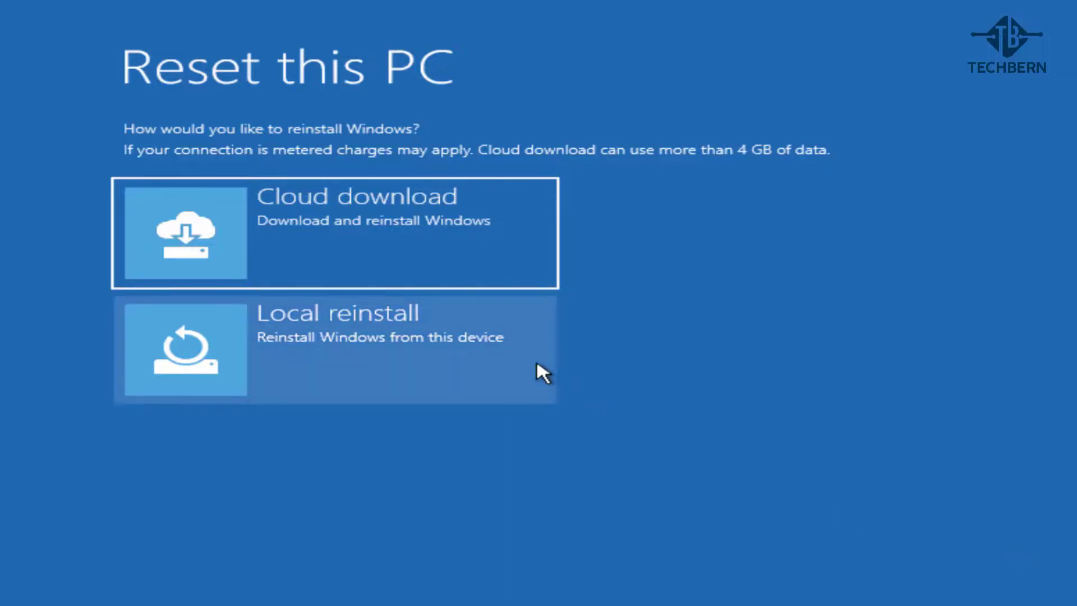
- Choose Local reinstall and confirm the reset
{"action": "left_click", "coordinate": [521, 366]}
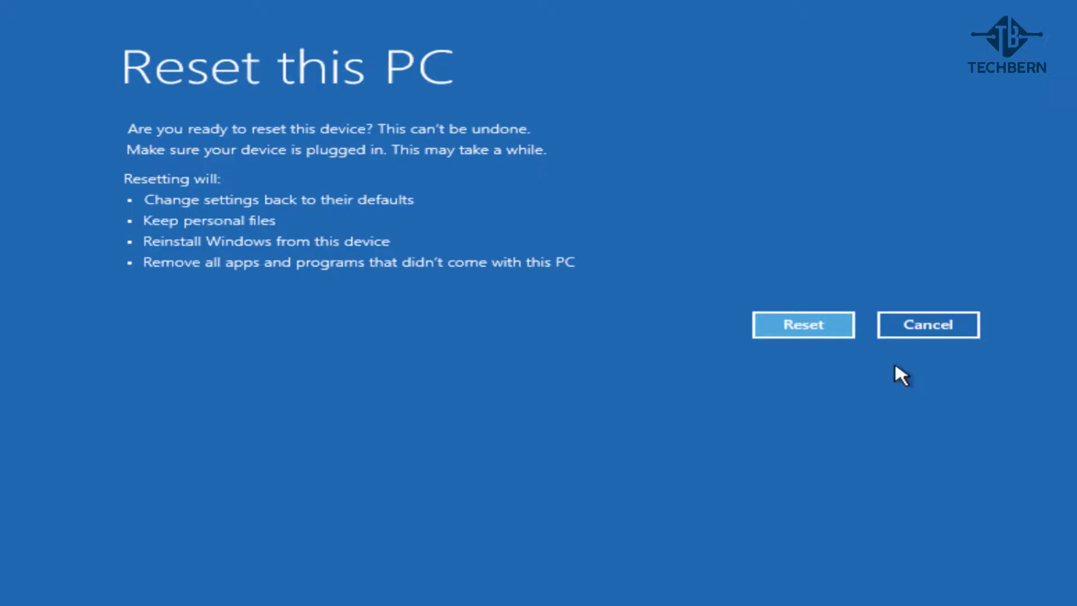
{"action": "left_click", "coordinate": [846, 330]}
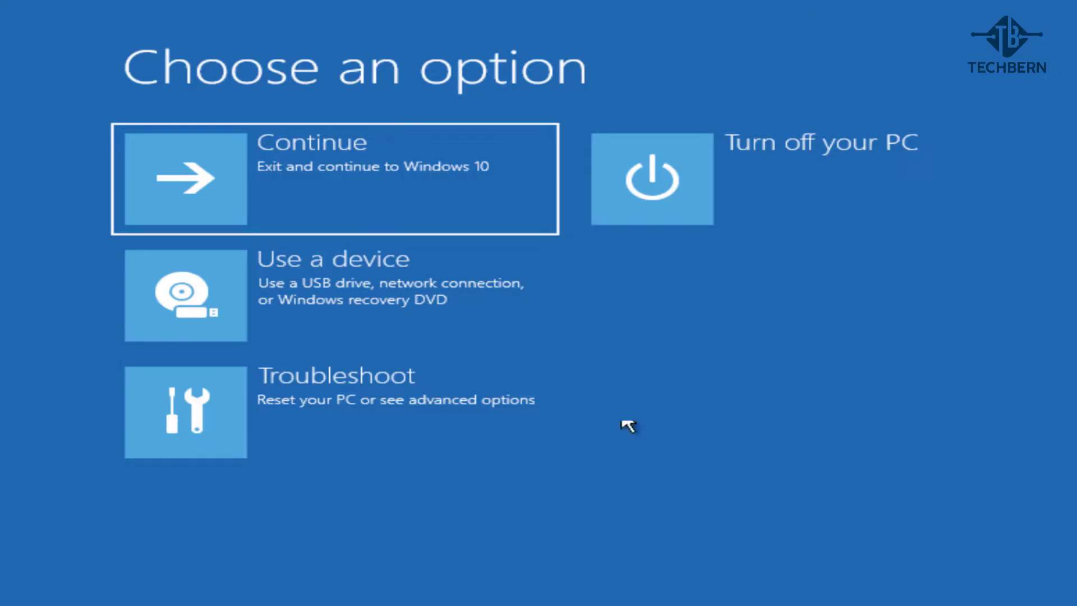
- Reset this PC keeping personal files, reinstalling Windows via Cloud download
{"action": "left_click", "coordinate": [536, 377]}
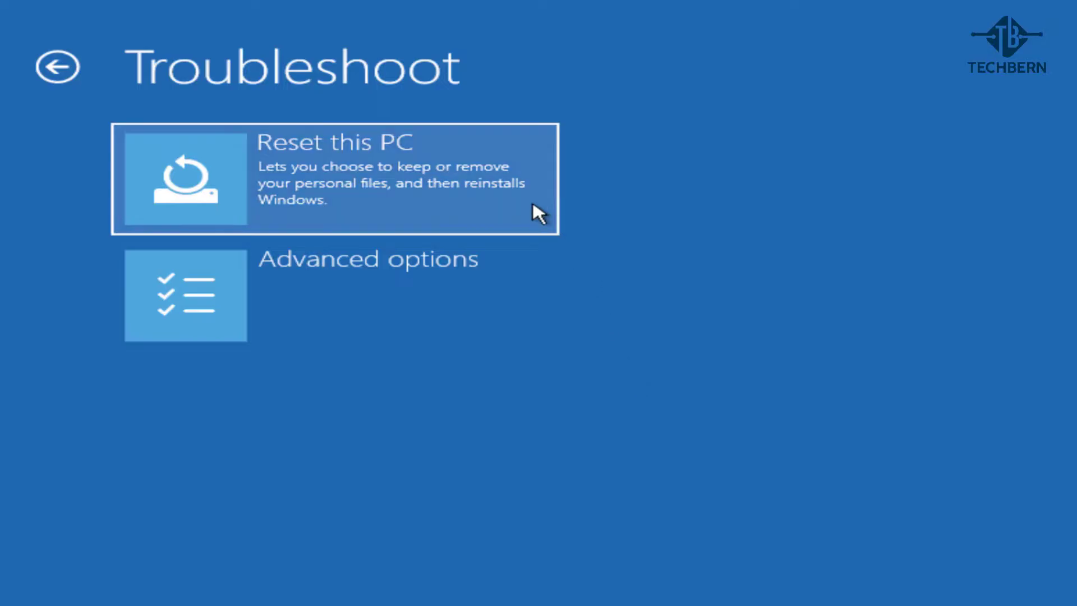
{"action": "left_click", "coordinate": [526, 199]}
{"action": "key", "text": "Return"}
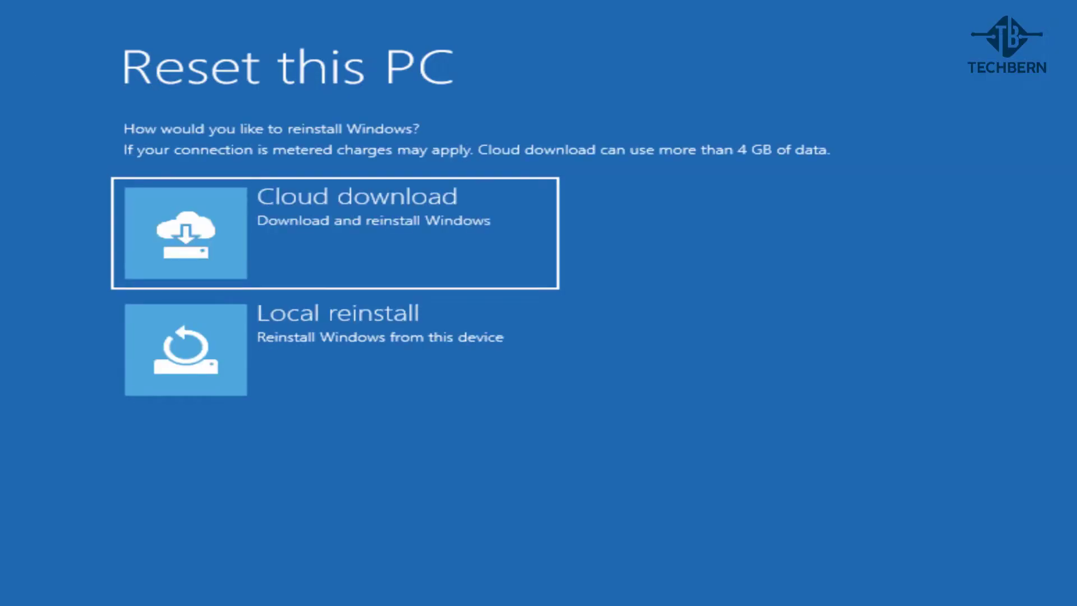
{"action": "left_click", "coordinate": [531, 253]}
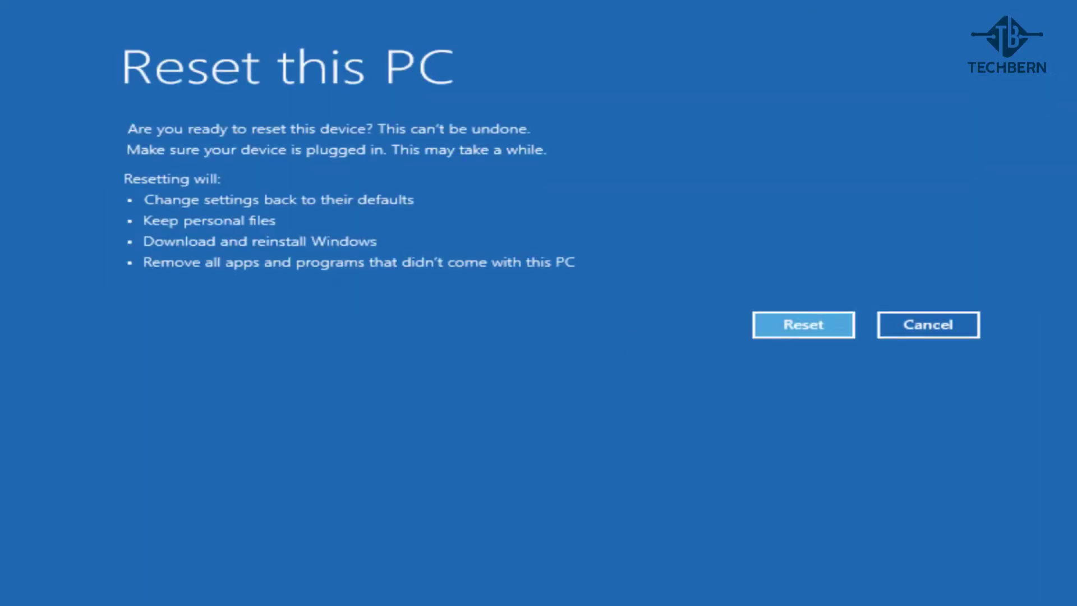
{"action": "left_click", "coordinate": [840, 330]}
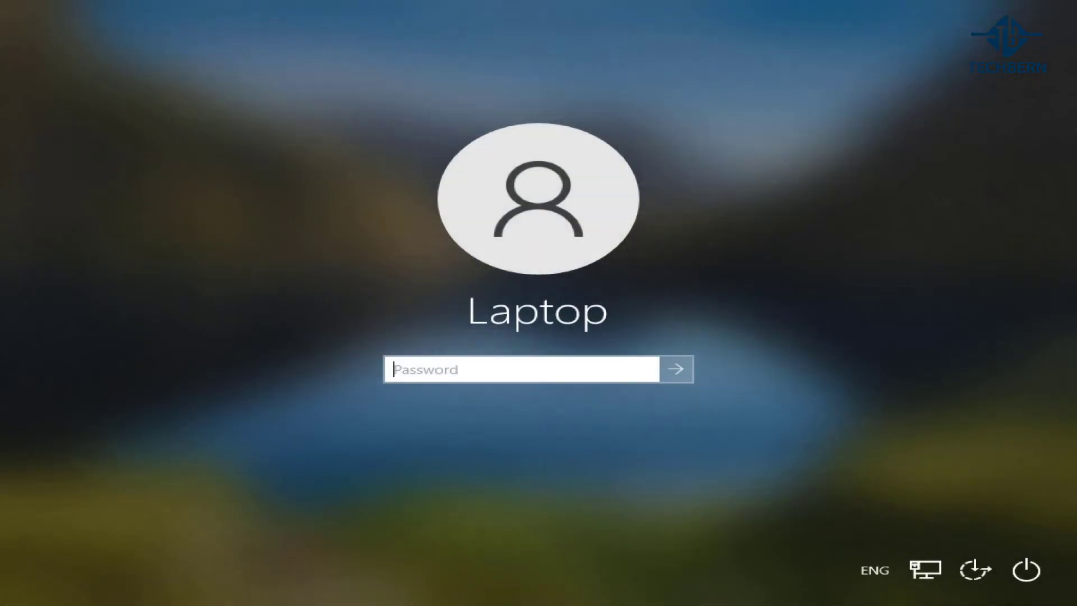
- Sign in with the account password and open the desktop's Removed Apps report
{"action": "type", "text": "••••••••••"}
{"action": "key", "text": "Return"}
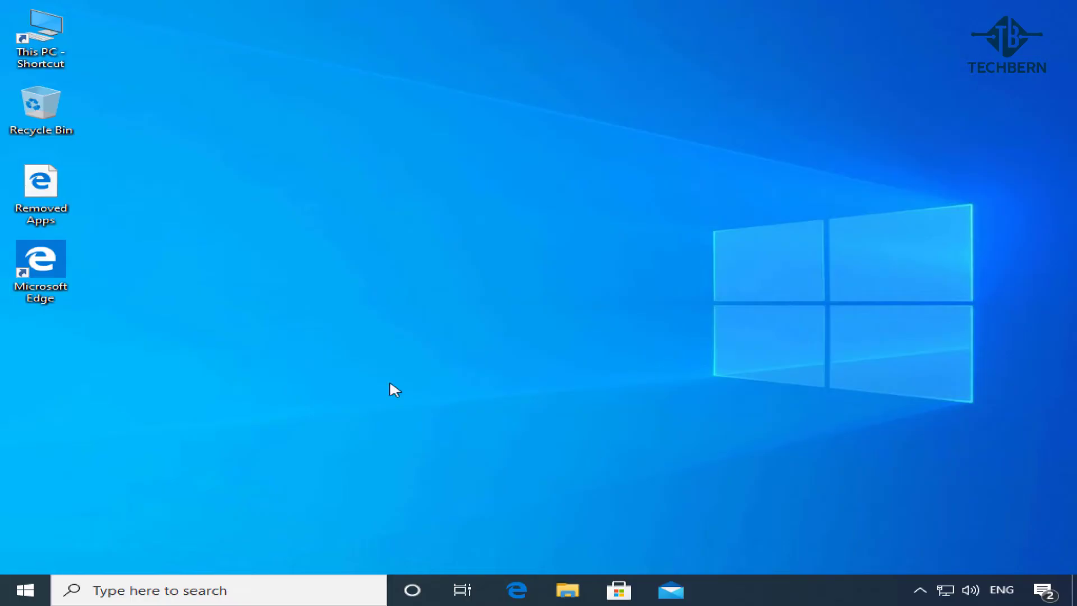
{"action": "double_click", "coordinate": [56, 207]}
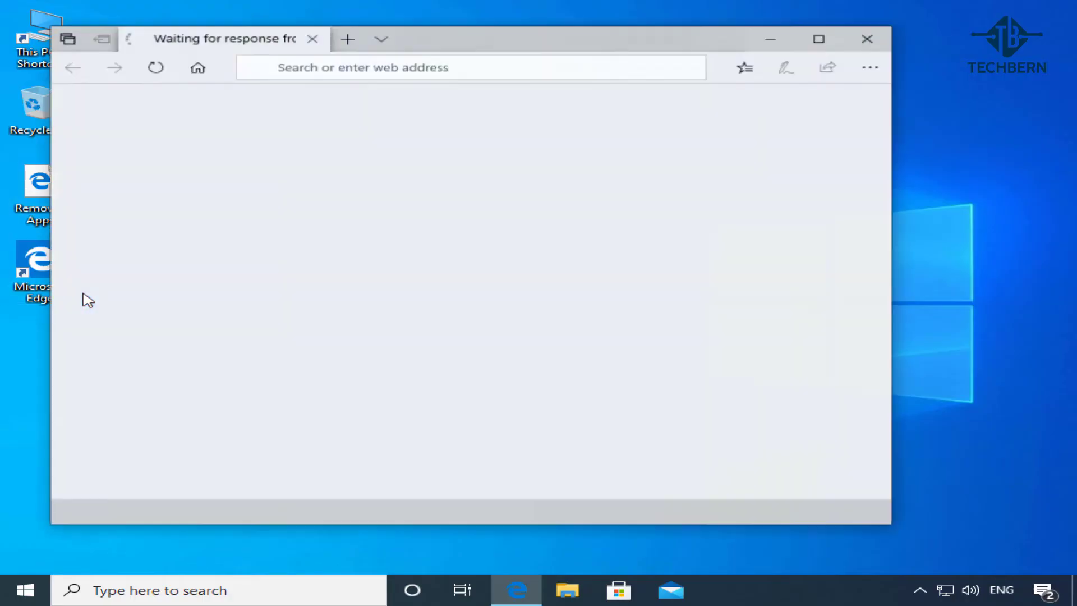